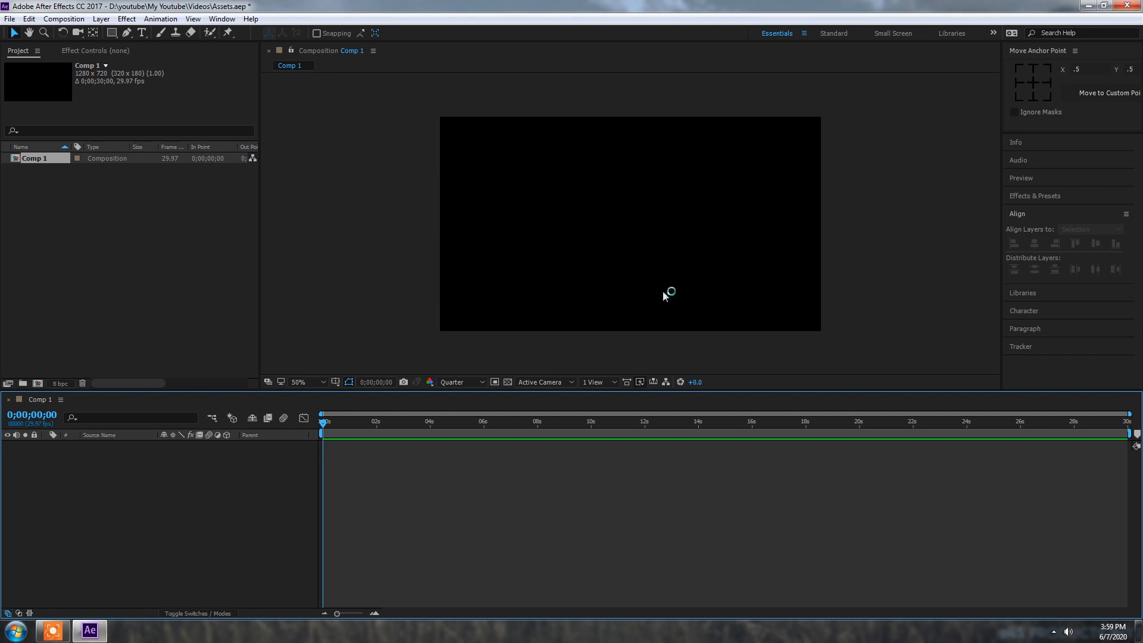
- Set the composition's preview resolution to Full and create a new full-frame solid layer named Form
left_click(460, 382)
left_click(464, 414)
right_click(82, 486)
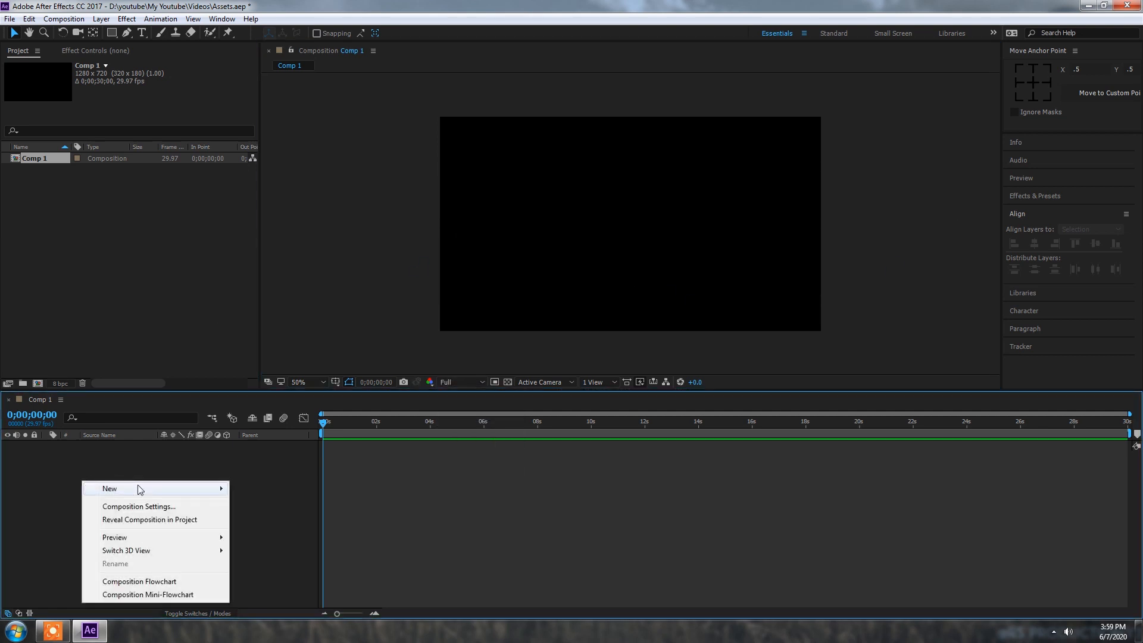
mouse_move(141, 487)
left_click(265, 520)
type("F")
key("Return")
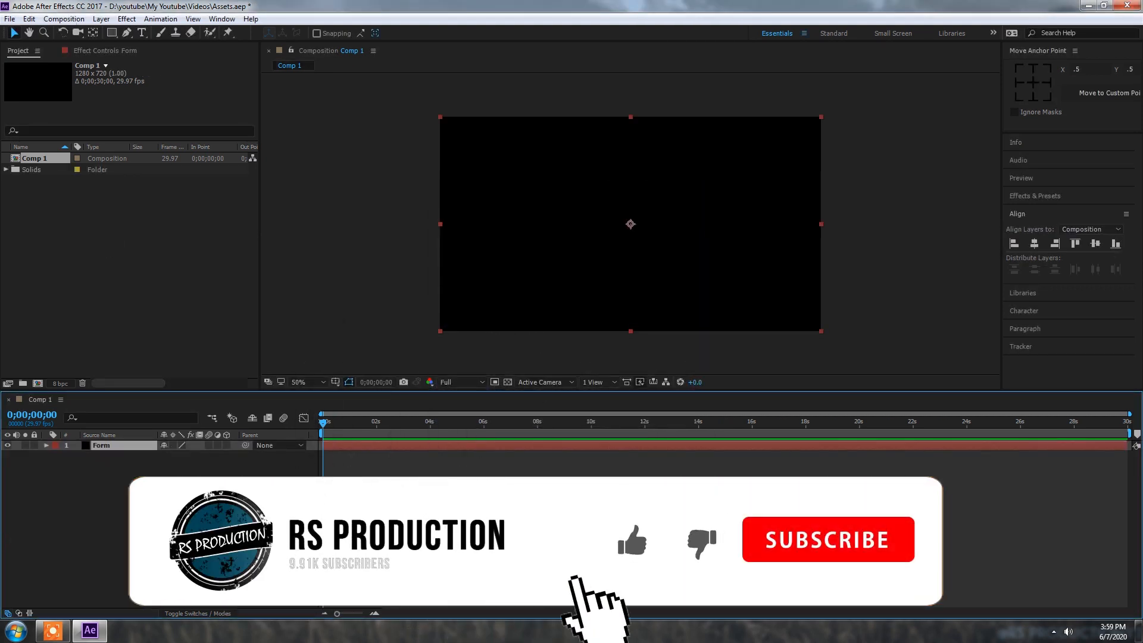
- Apply the RG Trapcode Form effect to the Form solid
left_click(126, 19)
mouse_move(147, 279)
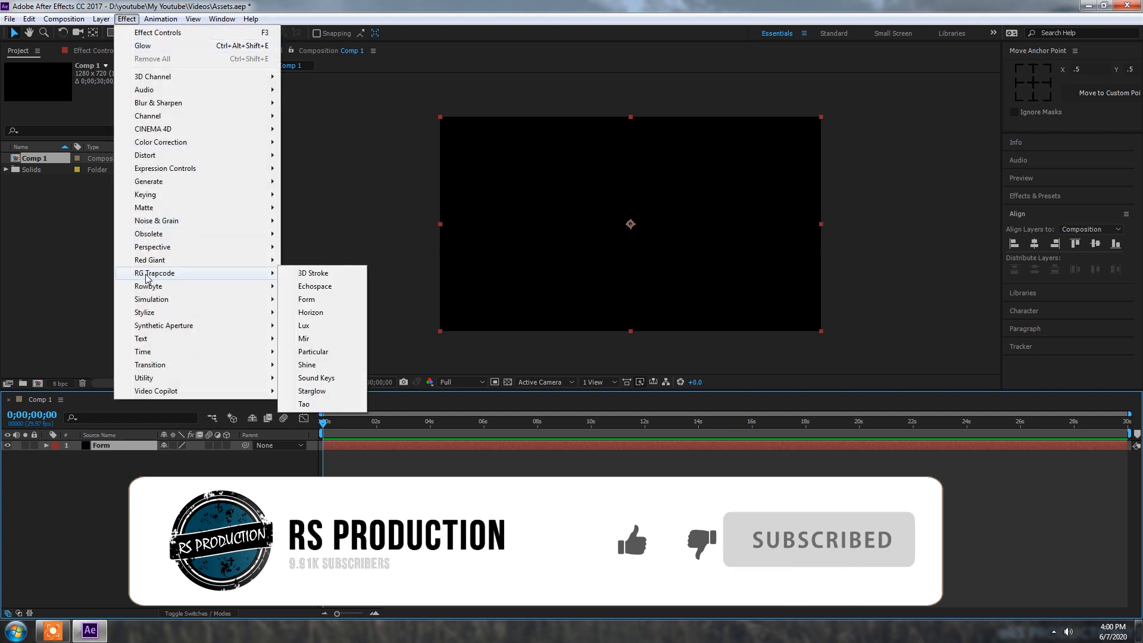
left_click(307, 300)
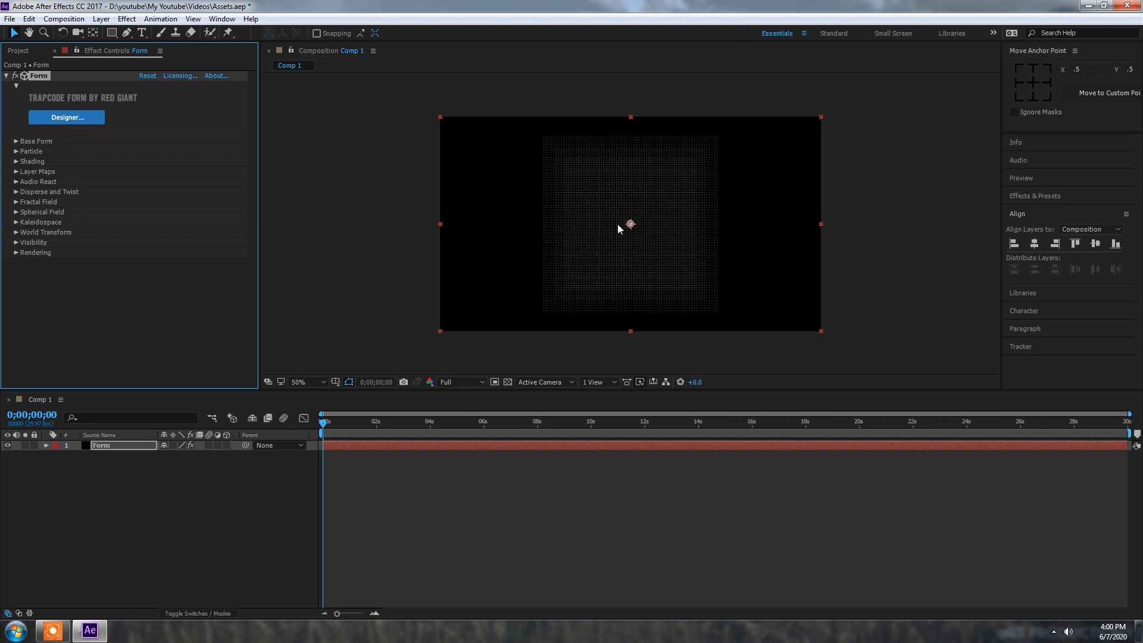
- Switch the base form's size to XYZ Individual and set Size X to about 1630 and Size Y to about 1170
left_click(16, 142)
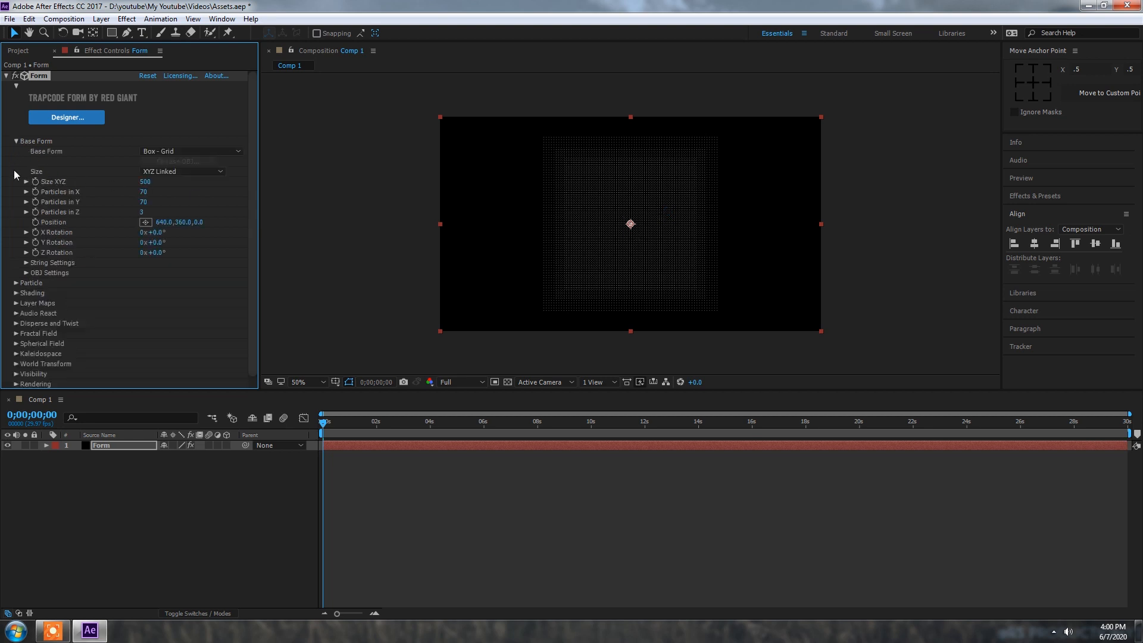
left_click(169, 172)
left_click(185, 197)
left_click_drag(144, 182, 188, 193)
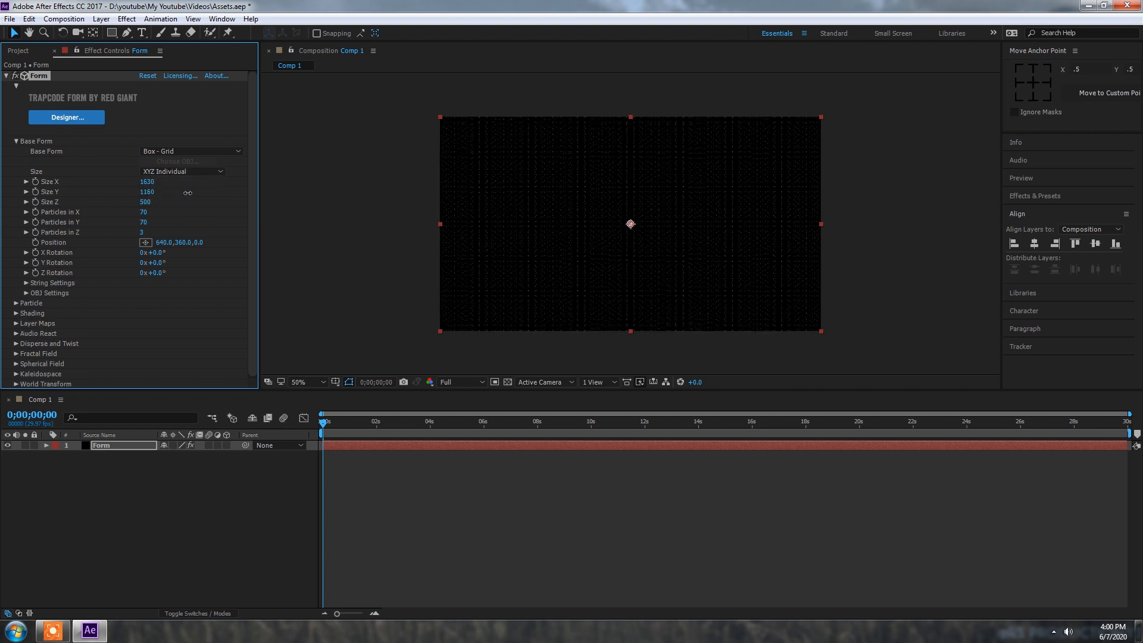
- Set the base form's Particles in Z to 5 and its Size Z to about 1190
left_click(142, 232)
type("5")
key("Return")
left_click_drag(143, 234, 230, 237)
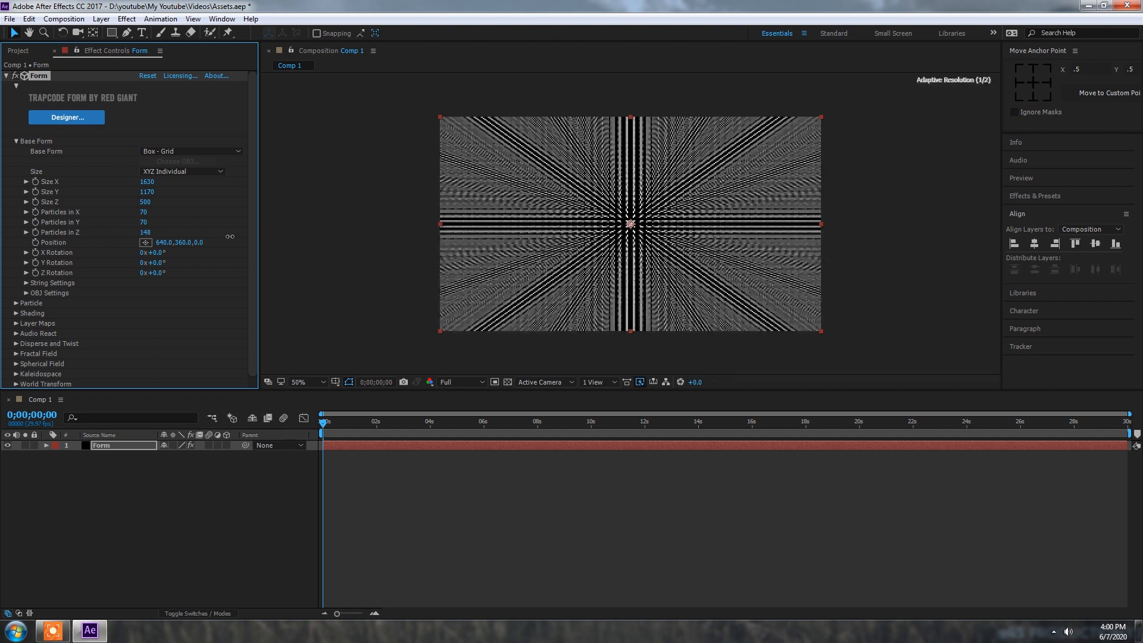
key("ctrl+z")
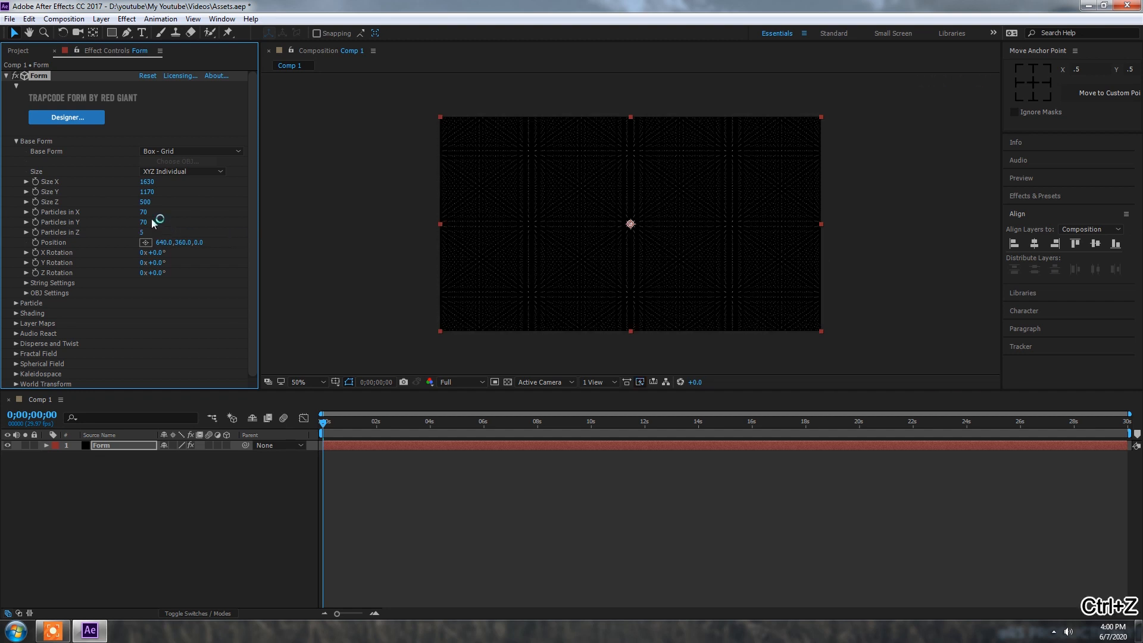
left_click_drag(149, 203, 242, 210)
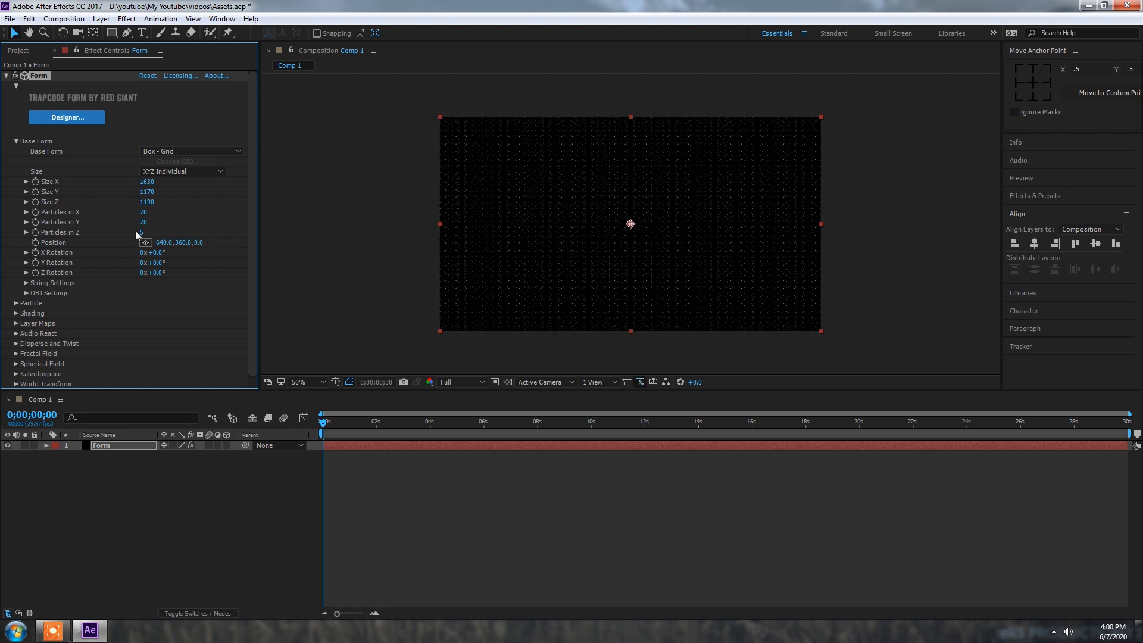
left_click(17, 143)
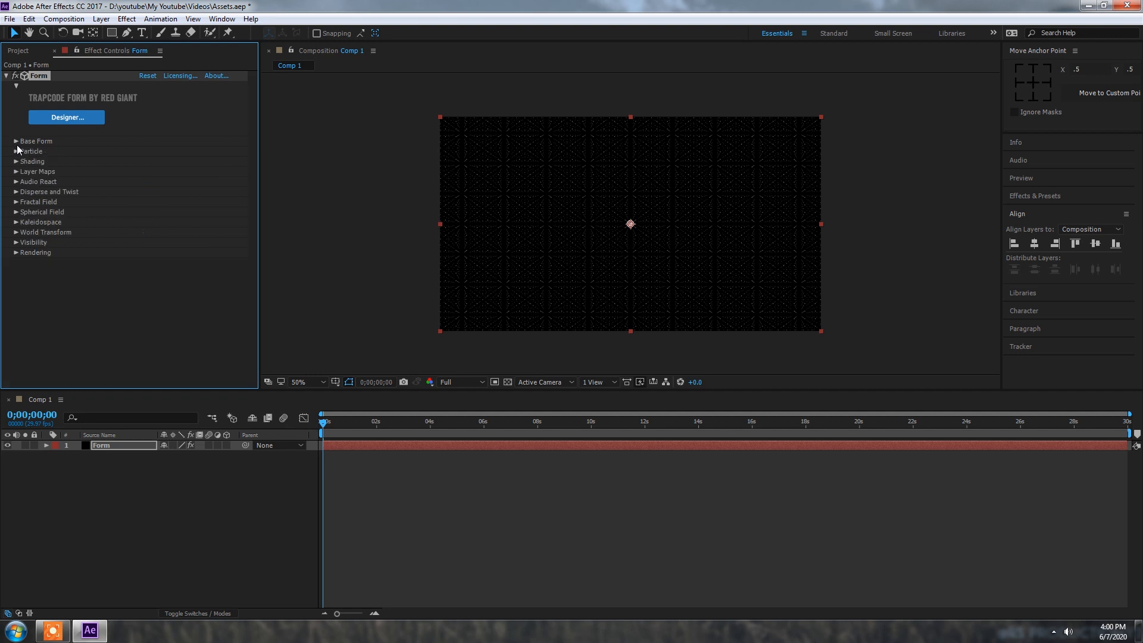
- Try Disperse values of 10 and 5 to scatter the particle grid
left_click(17, 192)
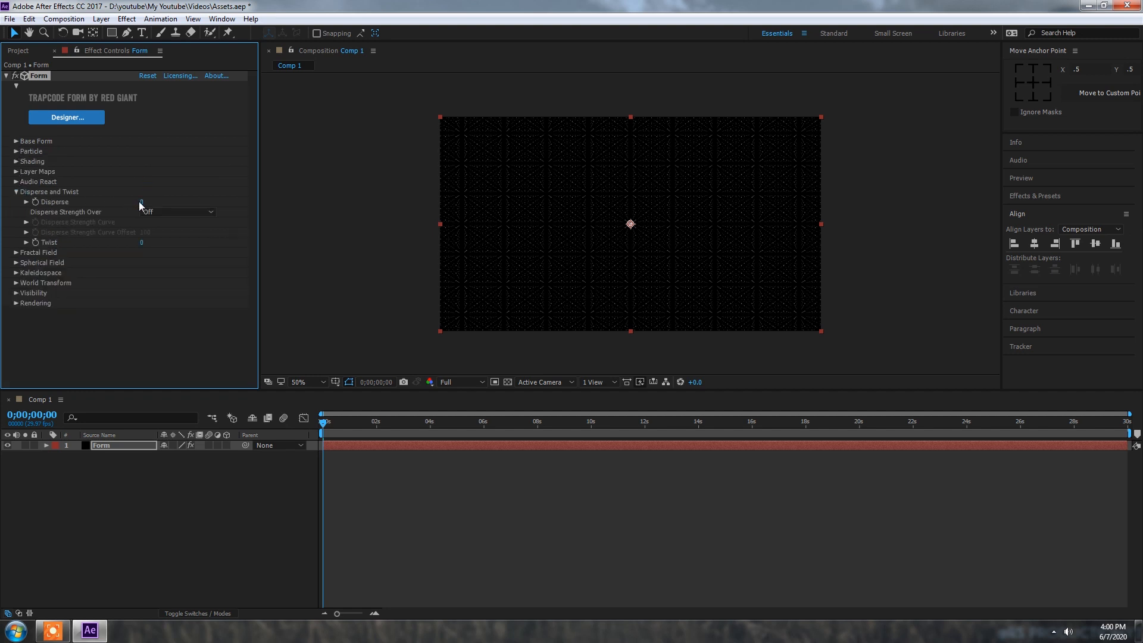
left_click_drag(143, 204, 154, 201)
key("slash")
left_click(143, 202)
type("10")
key("Return")
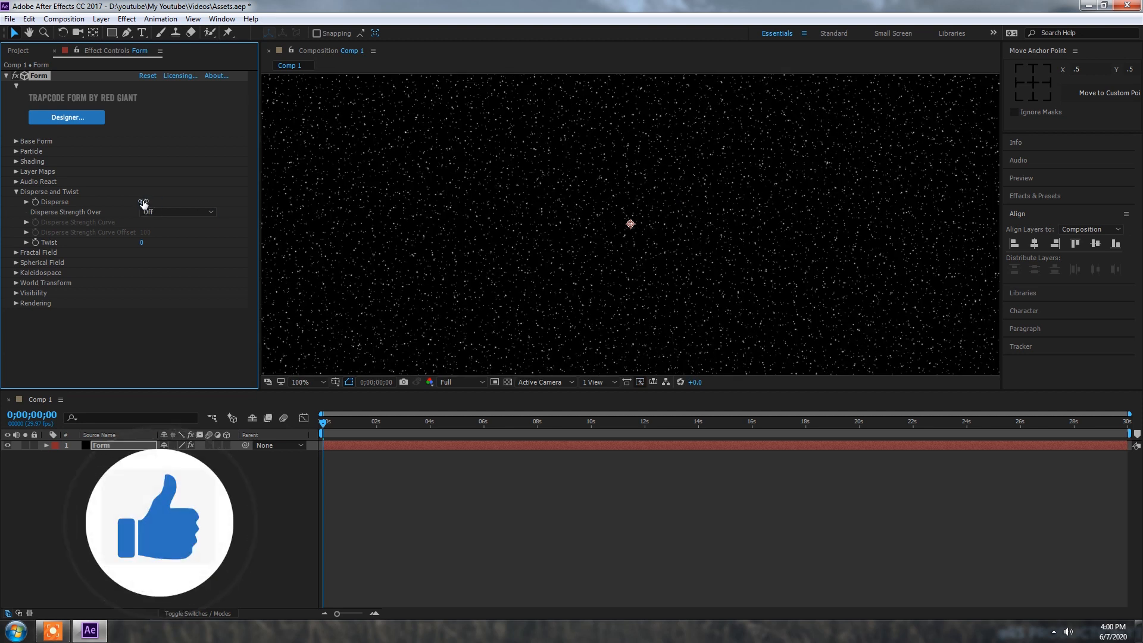
left_click(143, 202)
type("5")
key("Return")
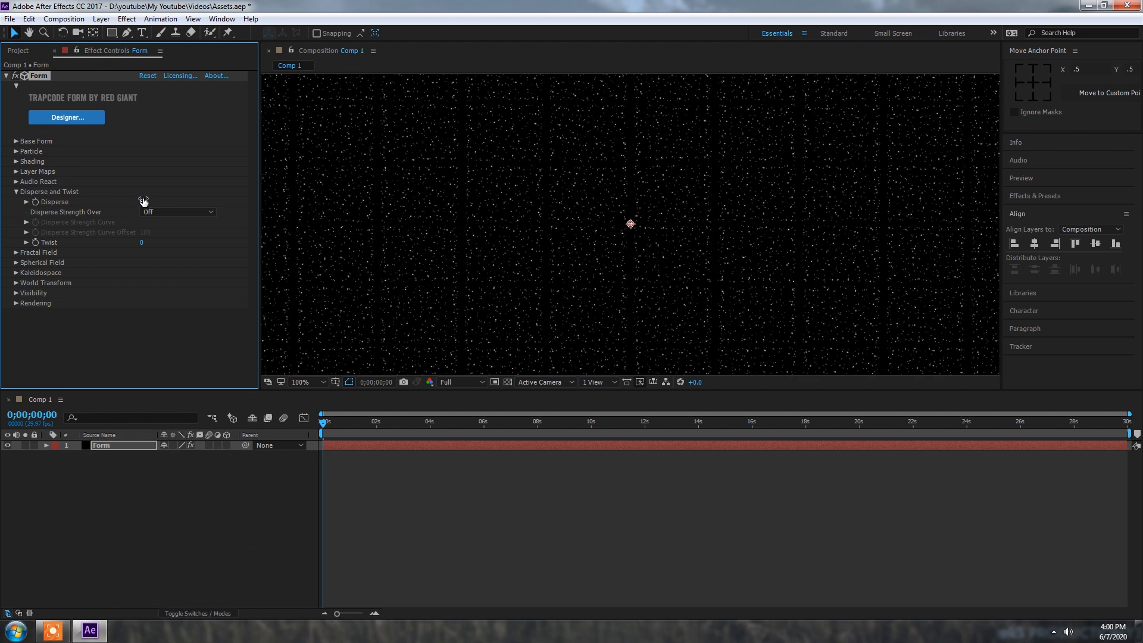
- Set the particle grid's Disperse amount to 15
scroll(522, 231, "down", 2)
left_click(143, 203)
type("15")
key("Return")
left_click(16, 191)
- Set the particle Size to 5 and lower the Sphere Feather to 0
left_click(16, 151)
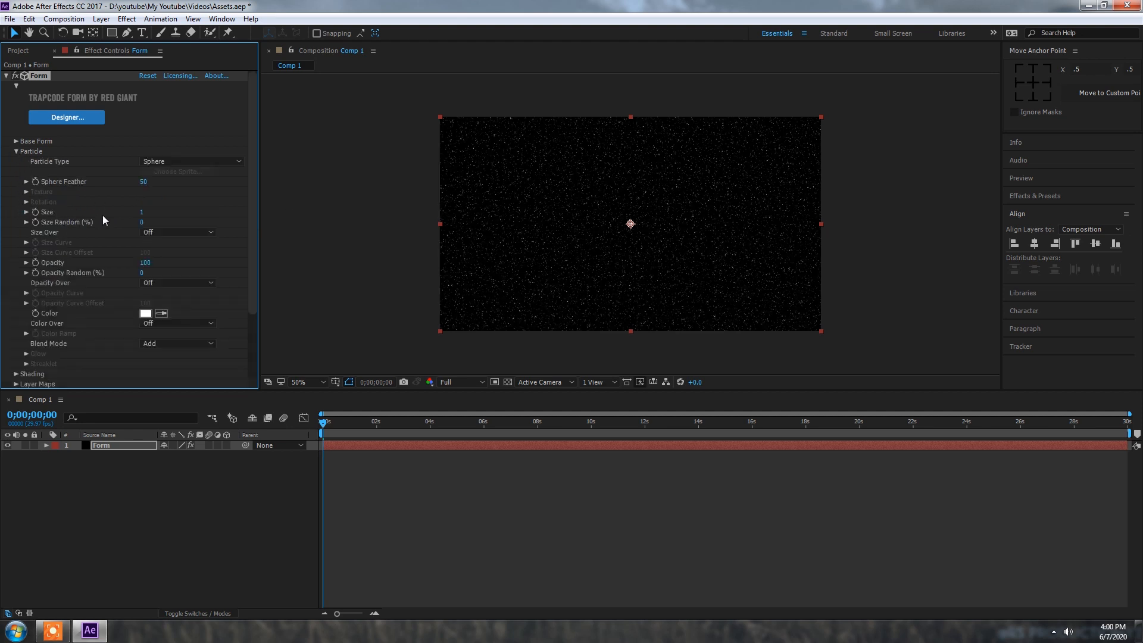
left_click(140, 212)
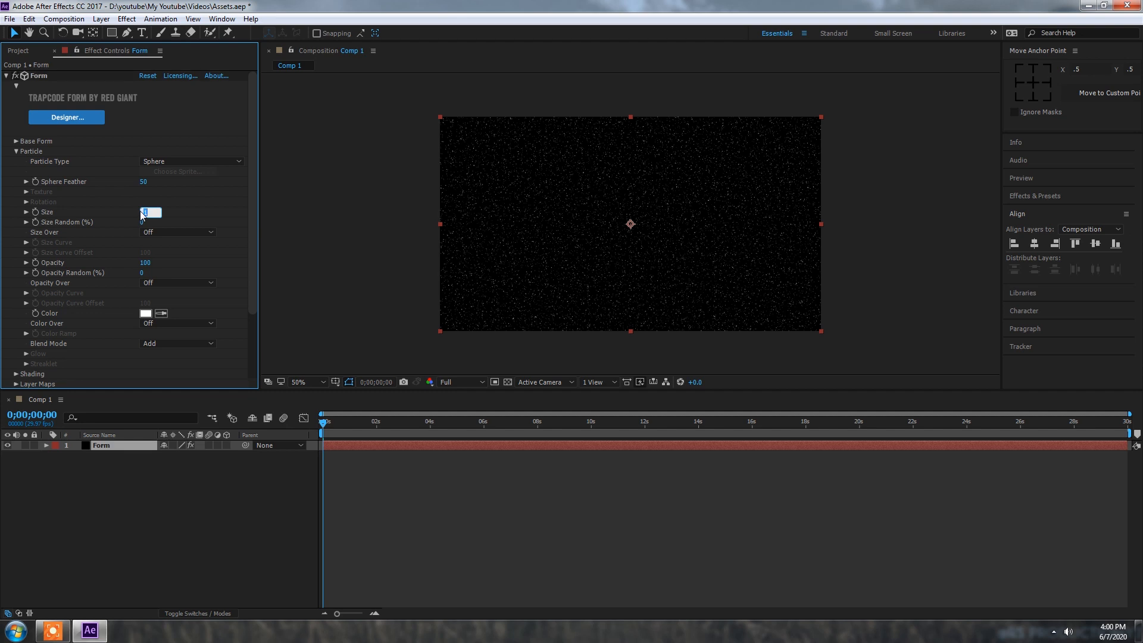
type("5")
key("Return")
left_click_drag(143, 182, 108, 181)
- Change the particle type to Star (No DOF) and raise Size Random to 100%
left_click(145, 163)
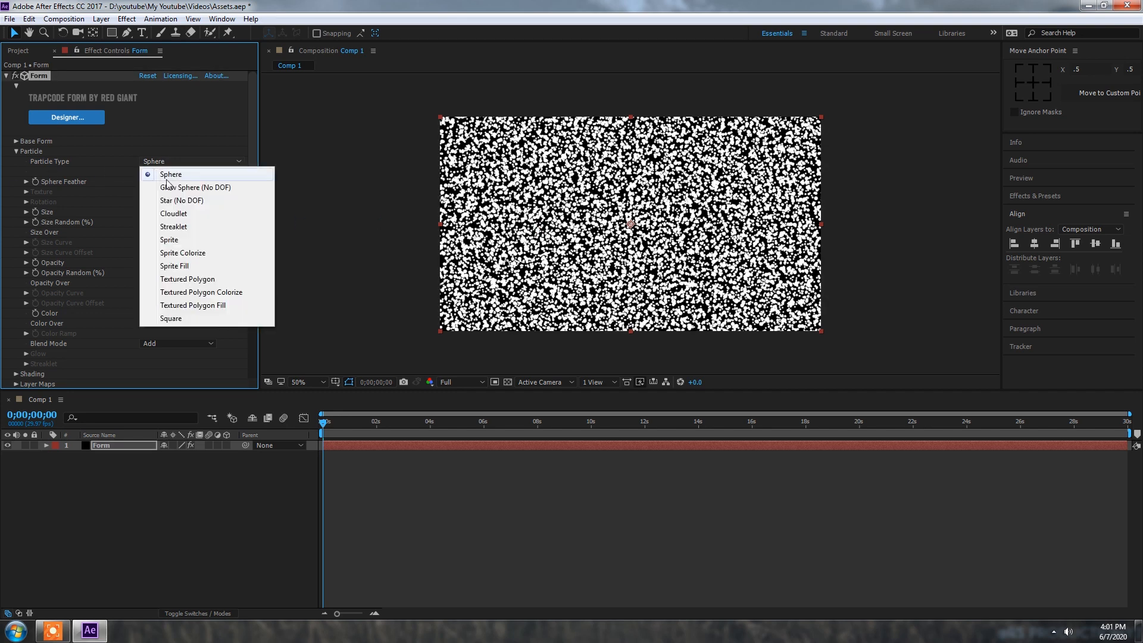
left_click(169, 201)
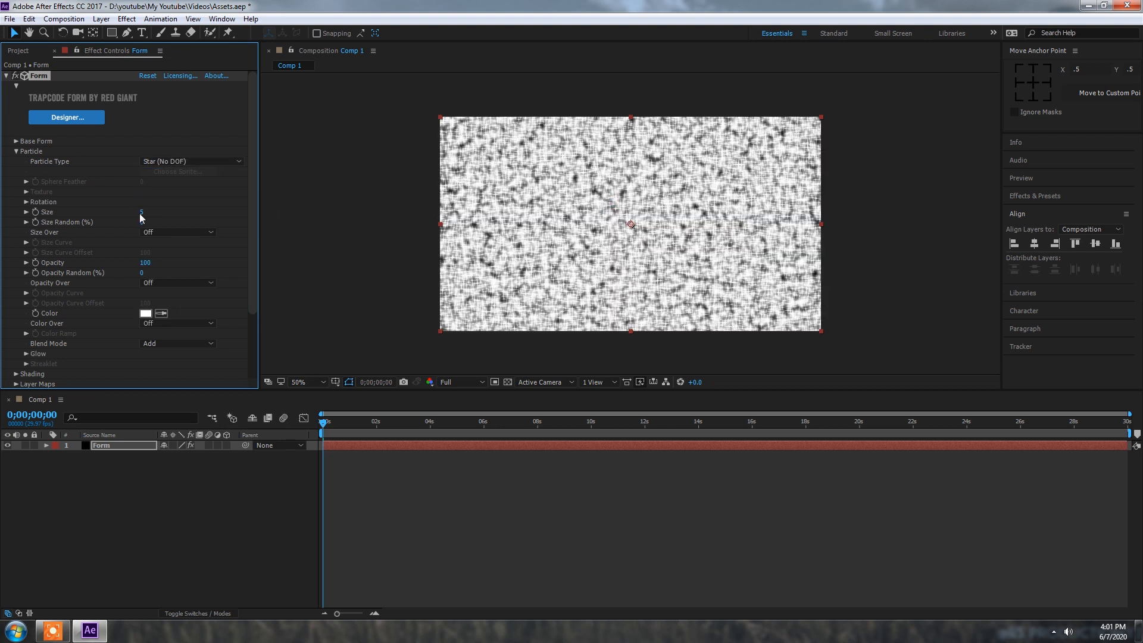
left_click_drag(175, 221, 302, 220)
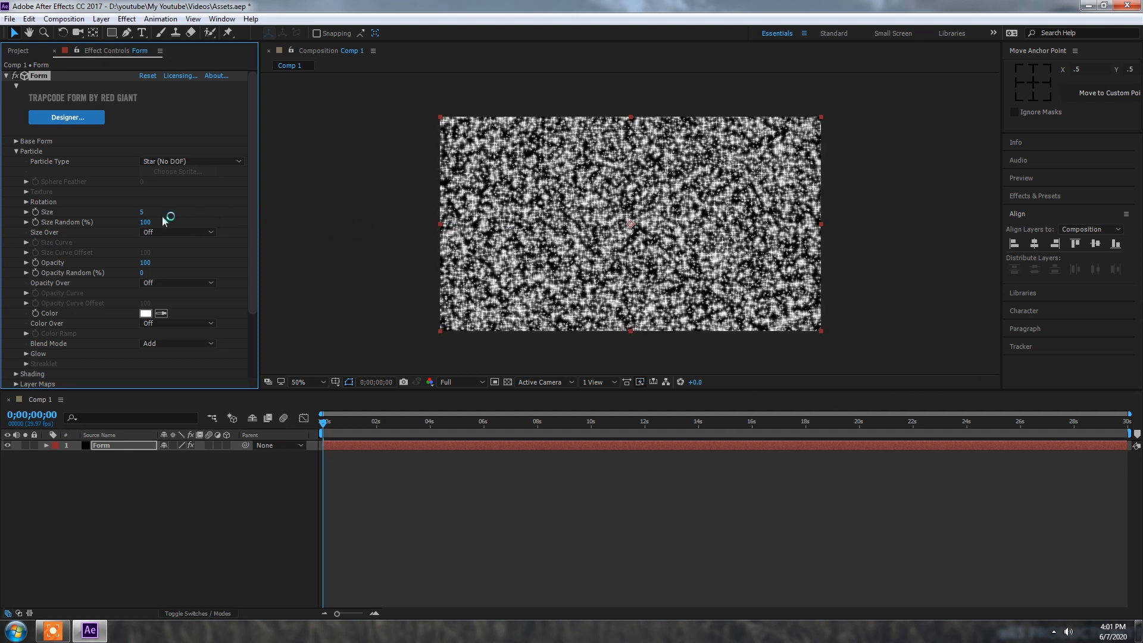
- Set the star particles' Size to 3
left_click(141, 212)
type("3")
key("Return")
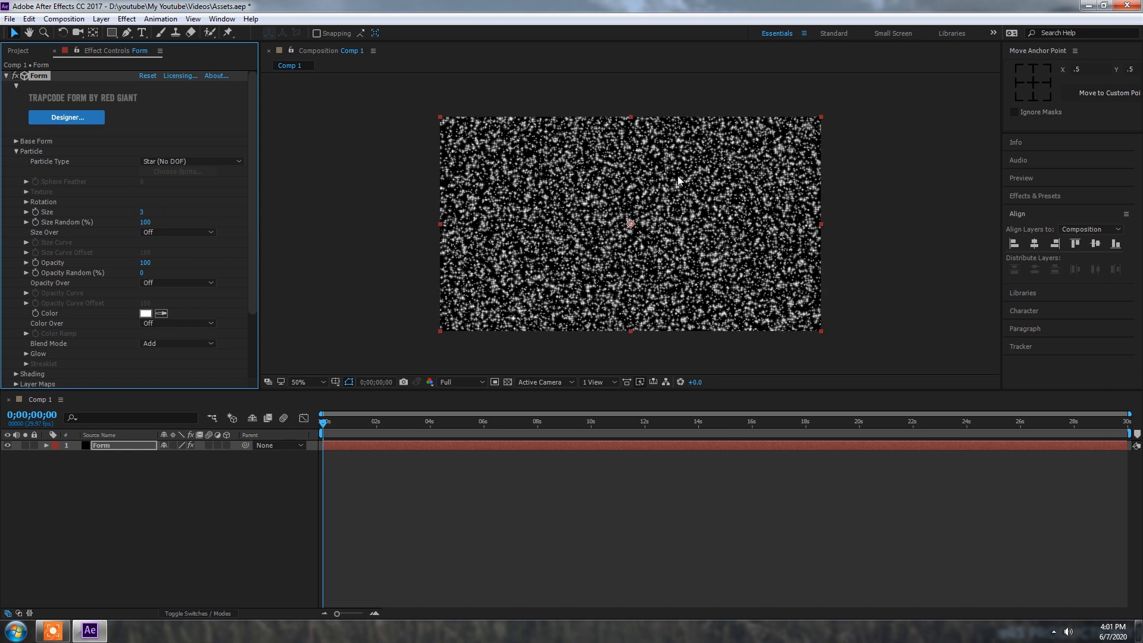
- Set the particles' Color Over to Radial and apply the green gradient preset to the color ramp
left_click(167, 323)
left_click(182, 393)
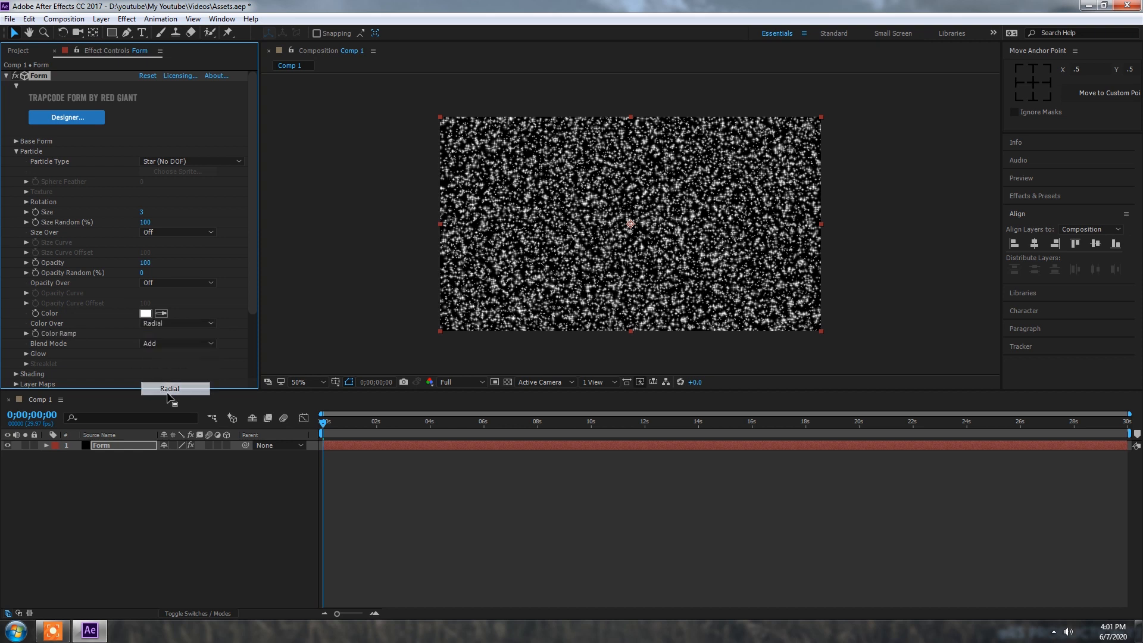
left_click(26, 333)
left_click(205, 321)
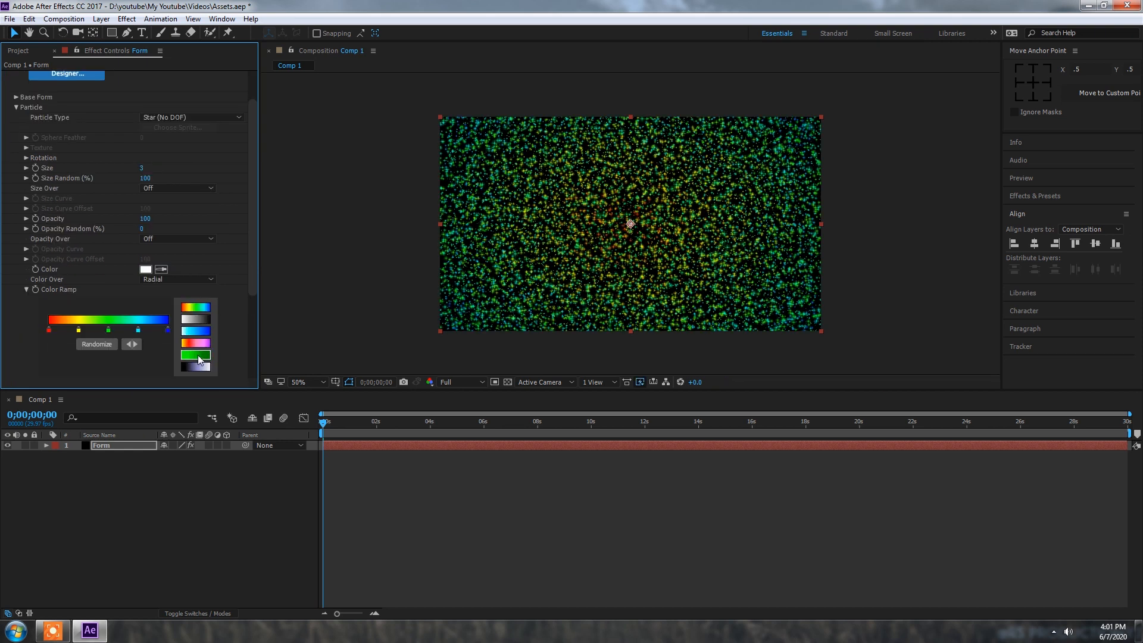
left_click(199, 361)
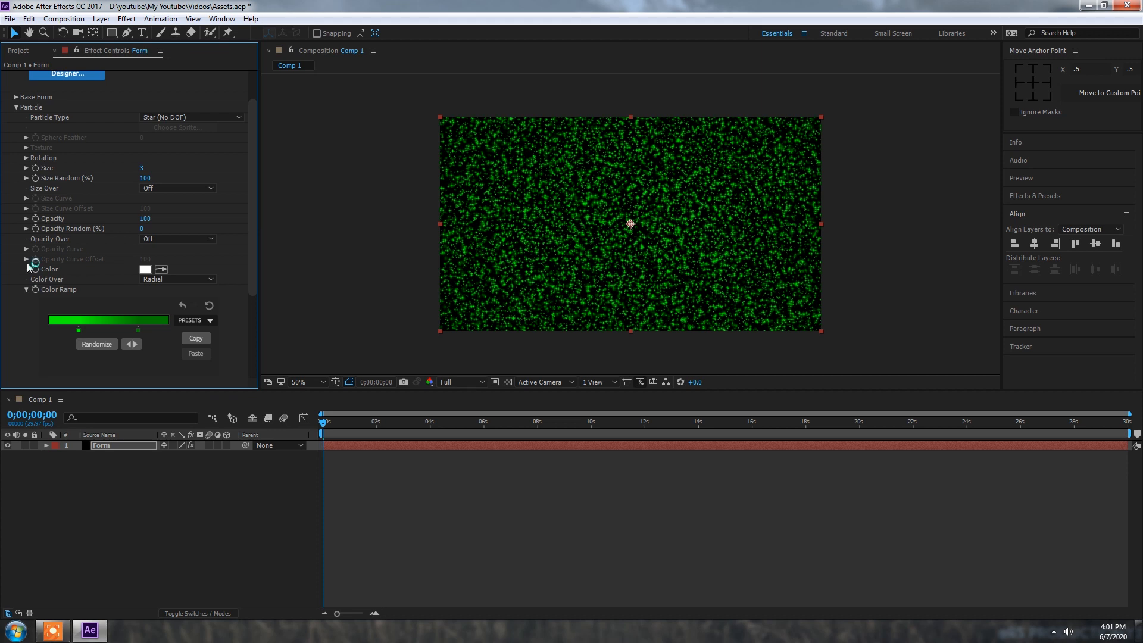
left_click(26, 289)
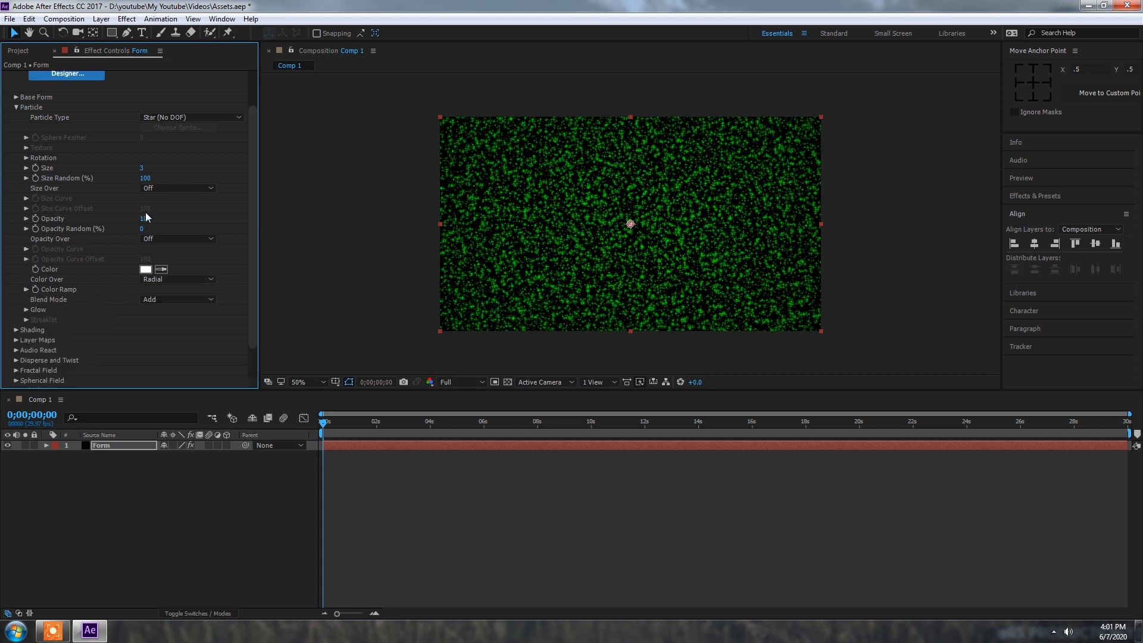
- Set the particles' Opacity Over to Radial and apply the triangular peak preset to the opacity curve
left_click(162, 240)
left_click(169, 303)
left_click(27, 250)
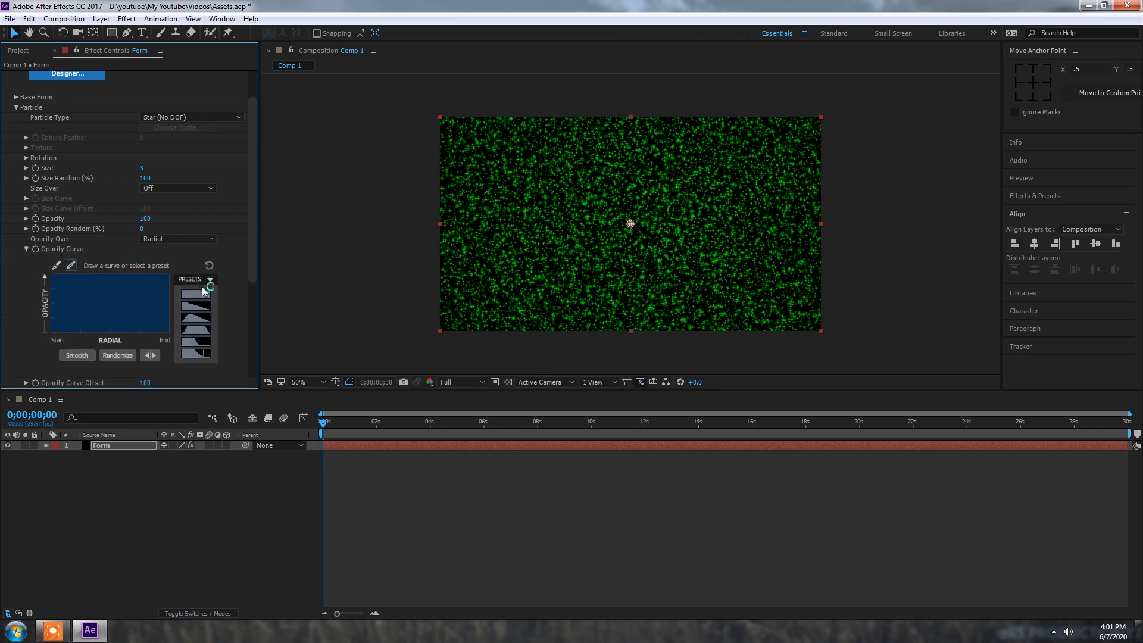
left_click(202, 318)
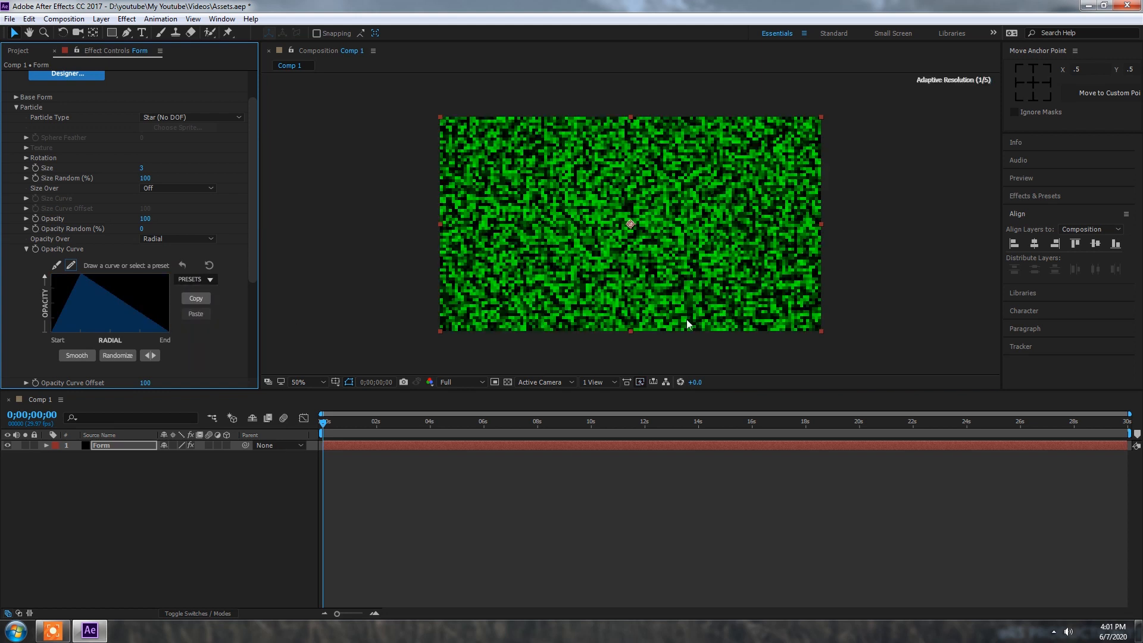
left_click(25, 250)
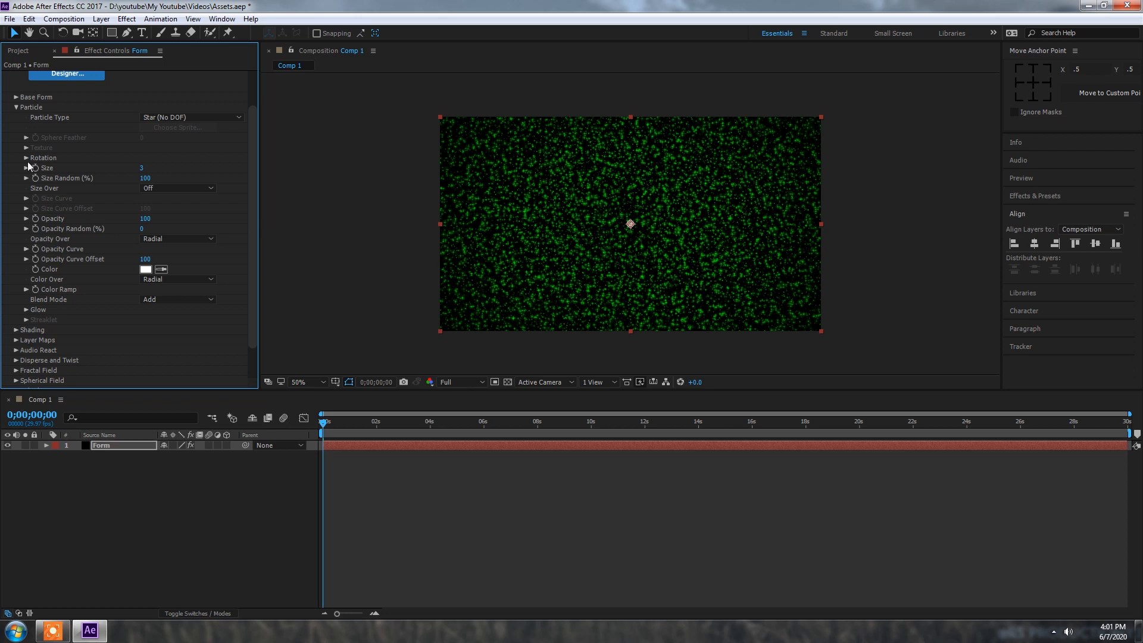
left_click(16, 108)
- Set the Disperse amount to 0 so the particles form a regular grid
left_click(17, 192)
left_click(146, 202)
type("0")
key("Return")
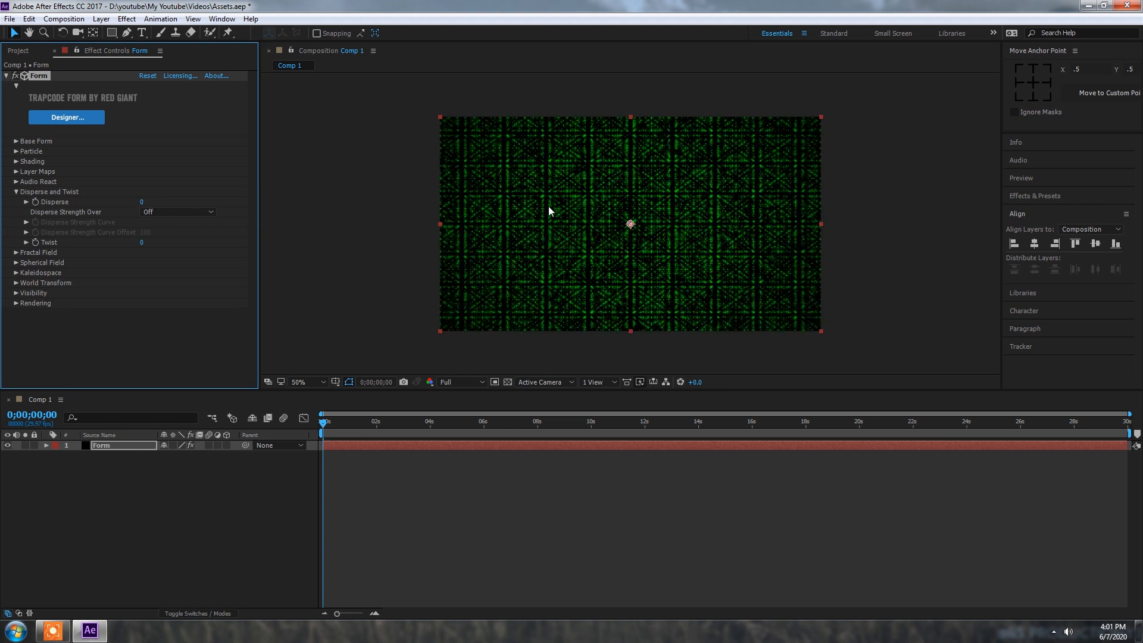
left_click(16, 192)
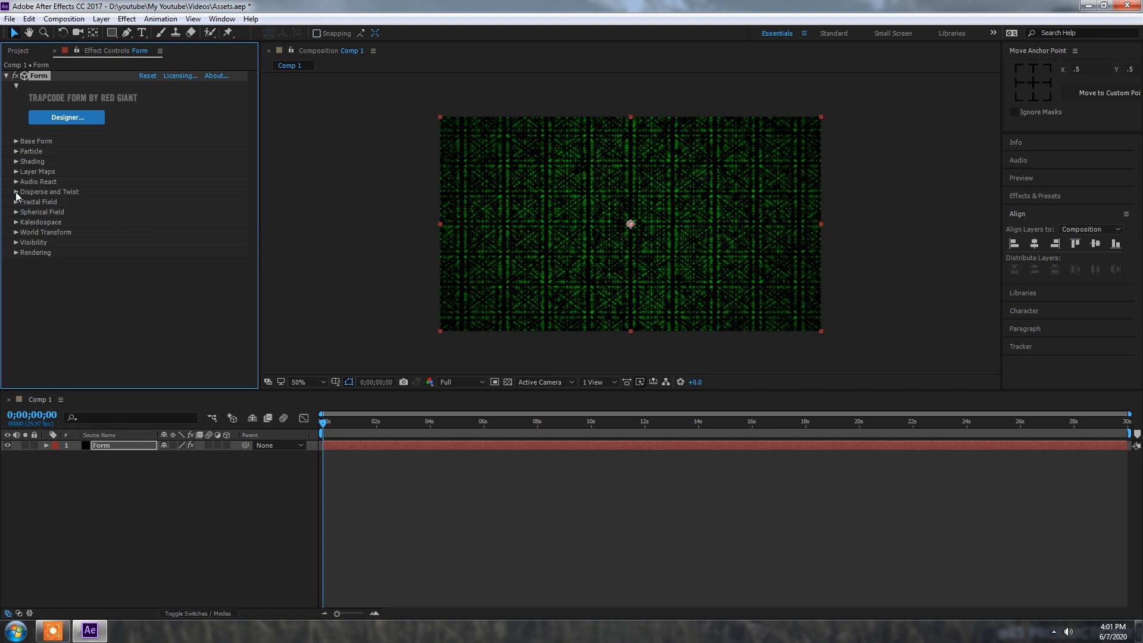
- Reduce the base form's Size X to 1200
left_click(16, 142)
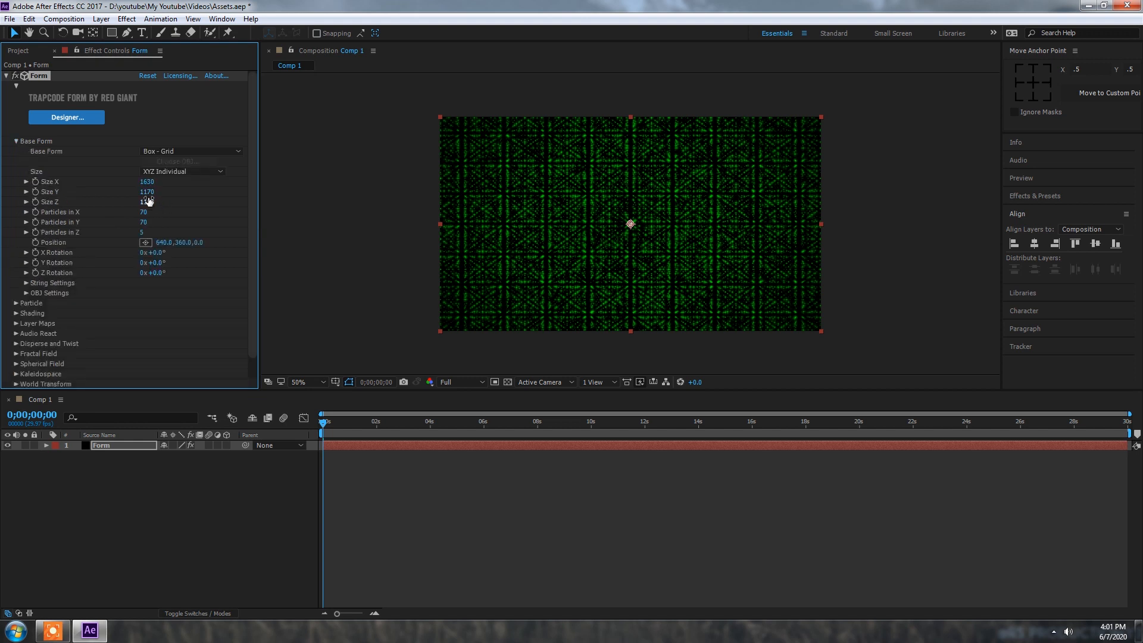
left_click_drag(148, 183, 122, 182)
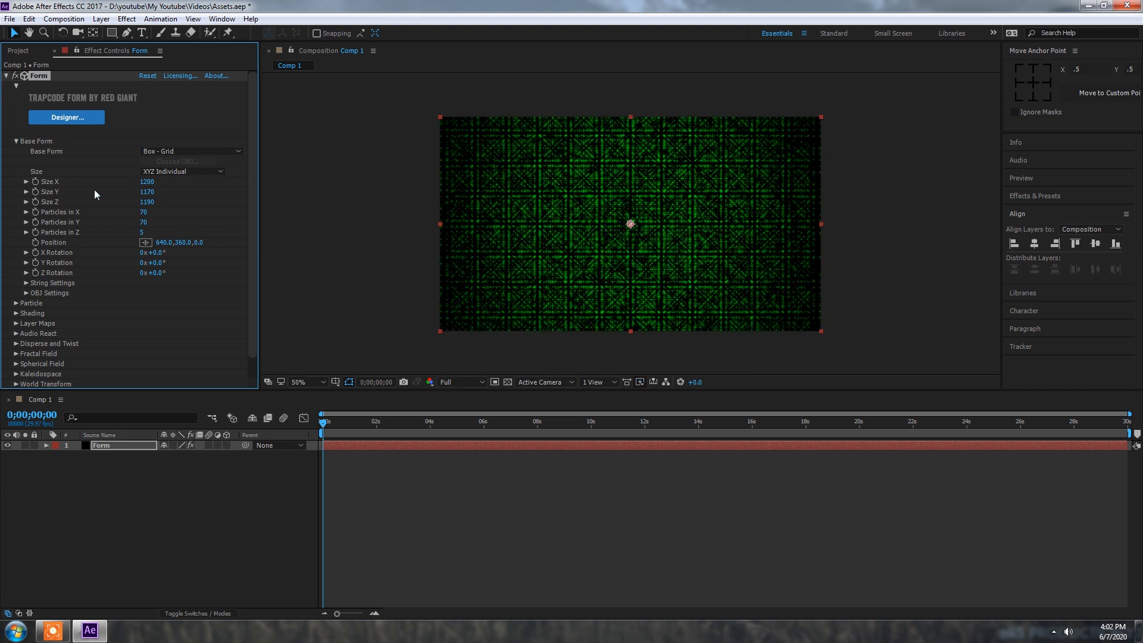
left_click(16, 141)
- Raise the particle glow's Opacity to about 46%, and try its Feather at 0% before undoing that Feather change
left_click(16, 152)
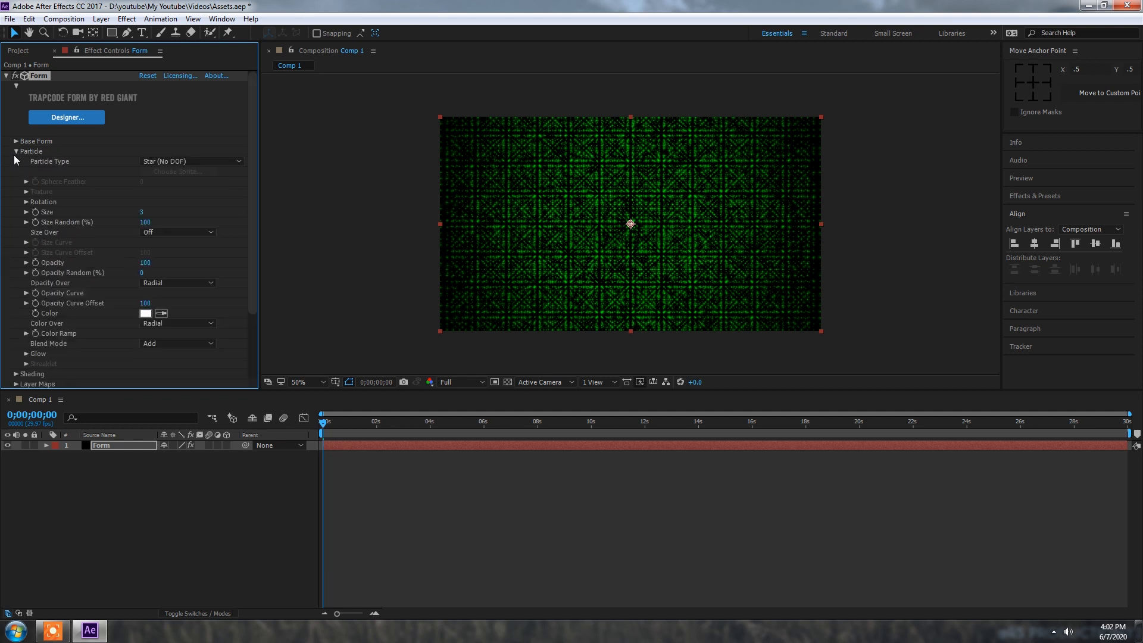
left_click(26, 354)
scroll(89, 349, "down", 3)
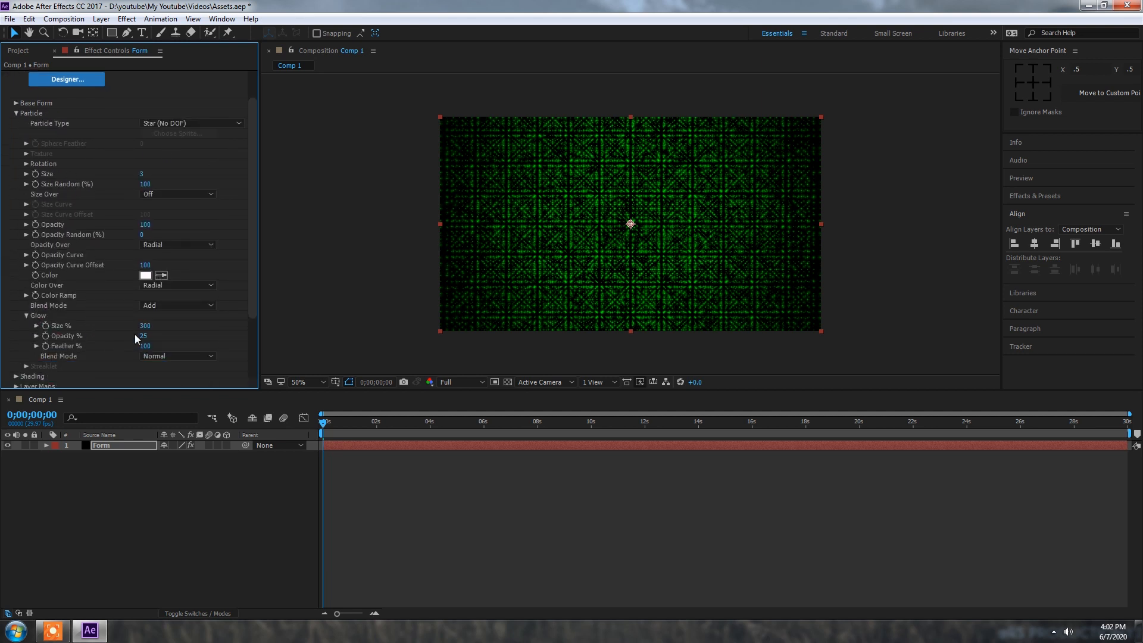
left_click_drag(146, 338, 159, 338)
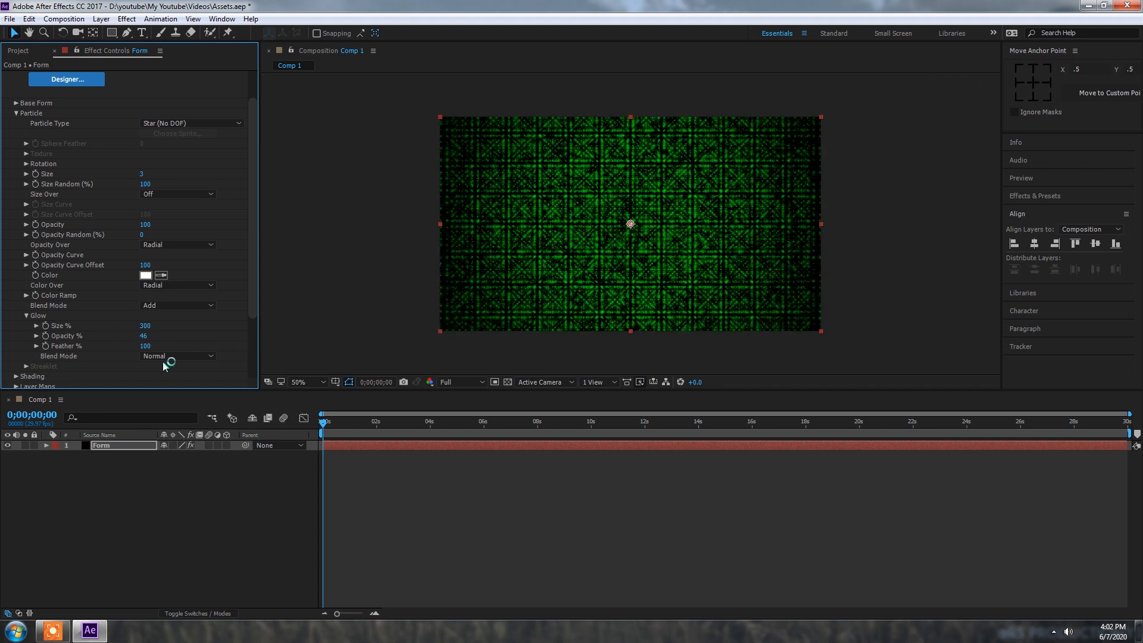
left_click_drag(146, 348, 118, 346)
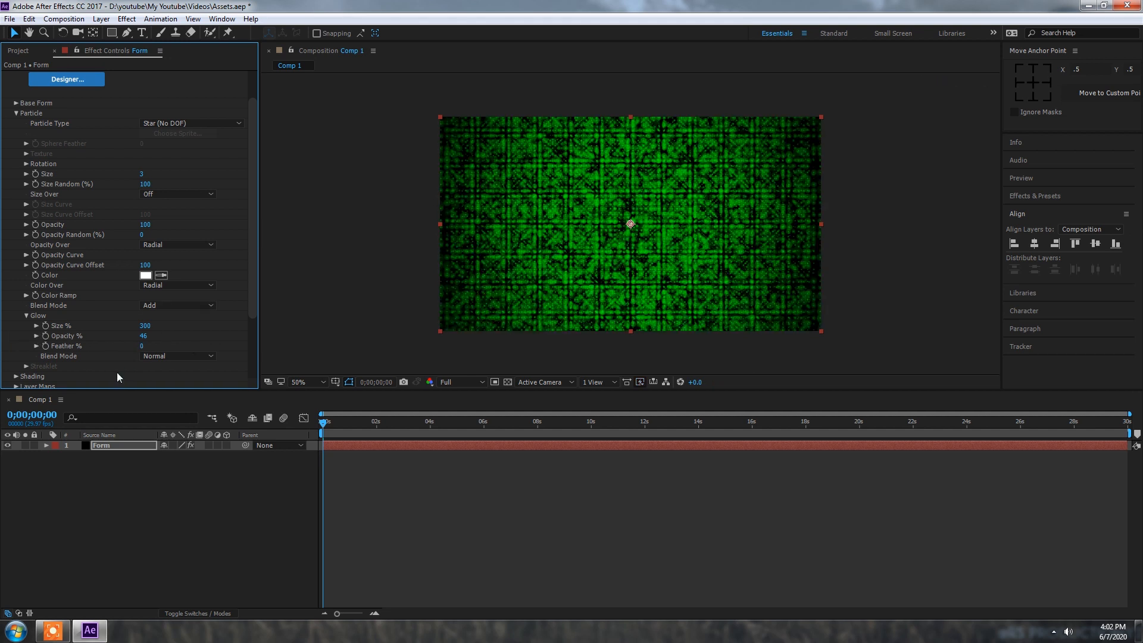
key("ctrl+z")
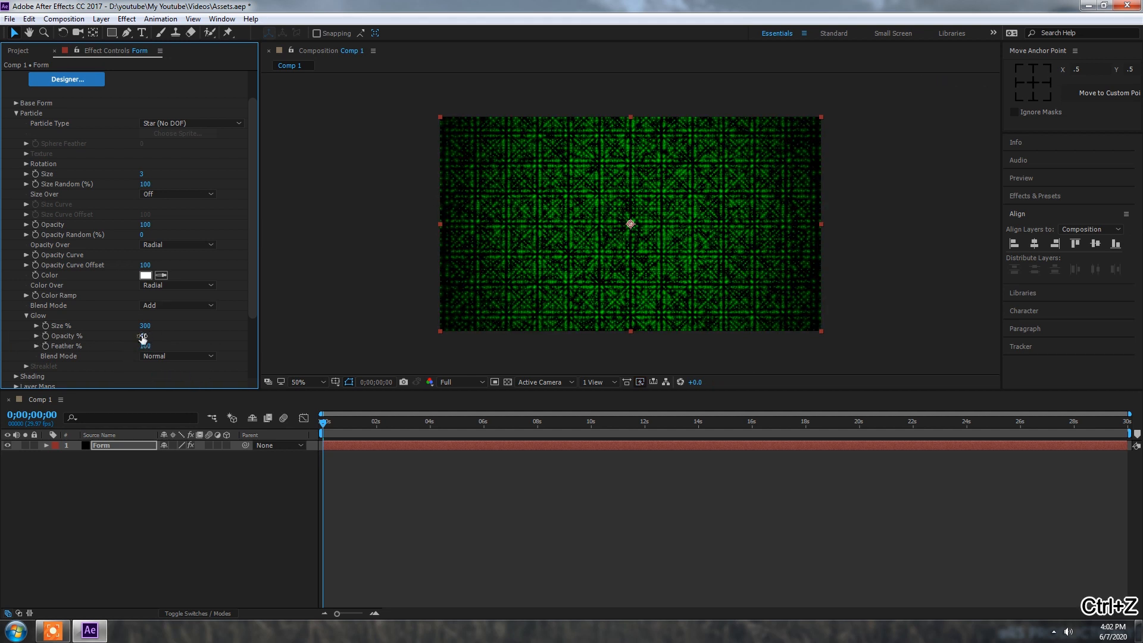
- Set the particle glow's Opacity to 25% and its Size to 100%
left_click(145, 335)
type("25")
key("Return")
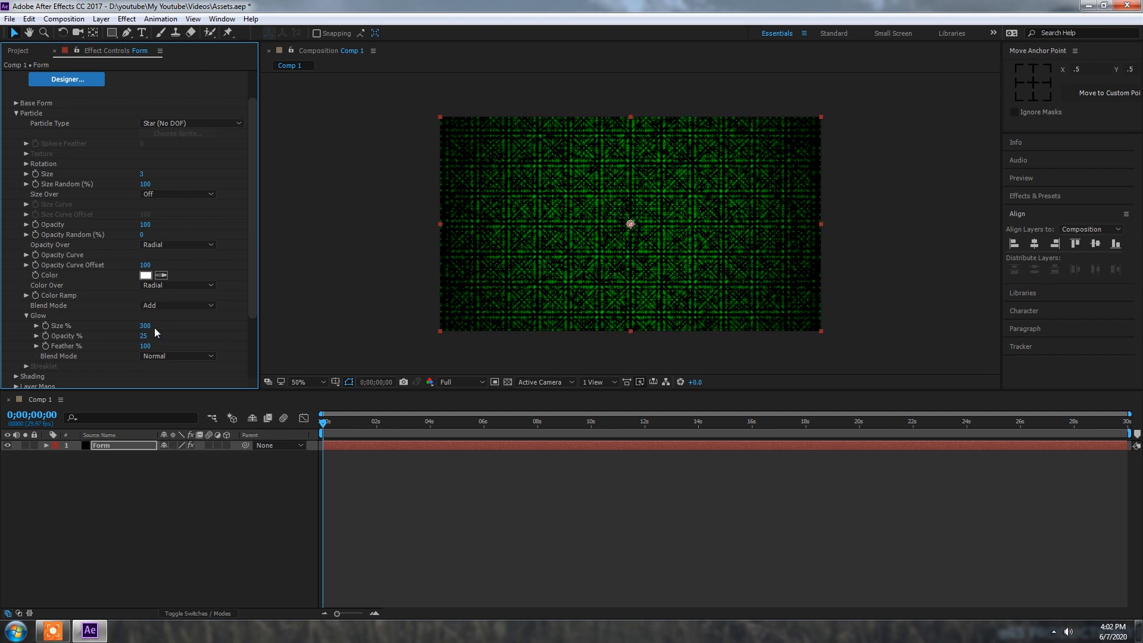
left_click(144, 325)
type("100")
key("Return")
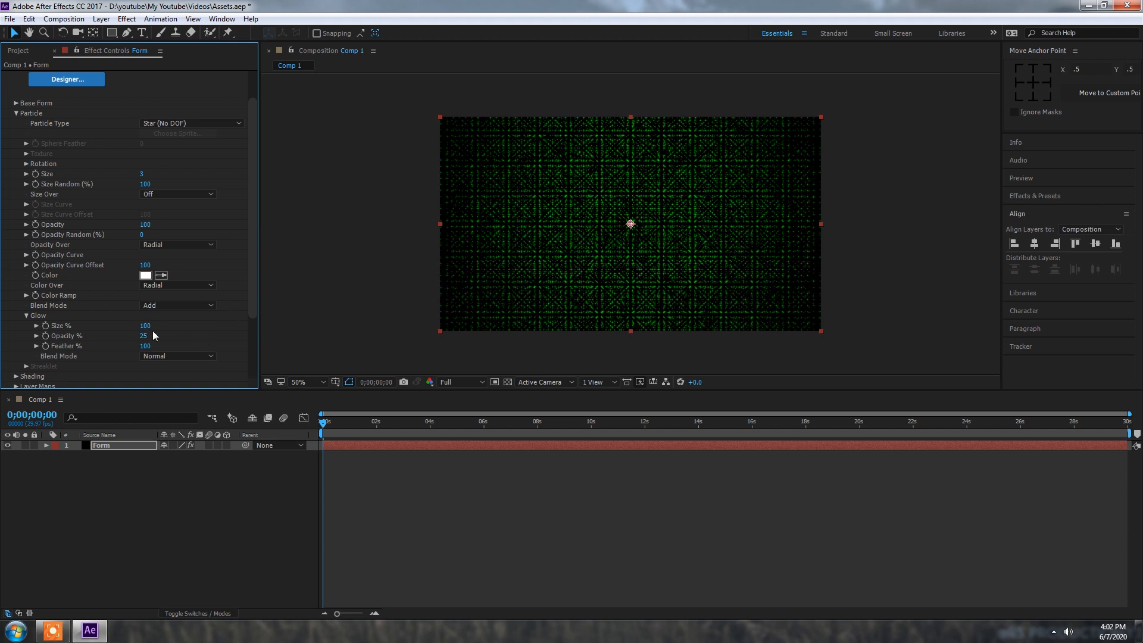
- Set the particle Size to 5 and Opacity Random to 100%, and collapse the Particle settings
left_click(142, 174)
type("5")
key("Return")
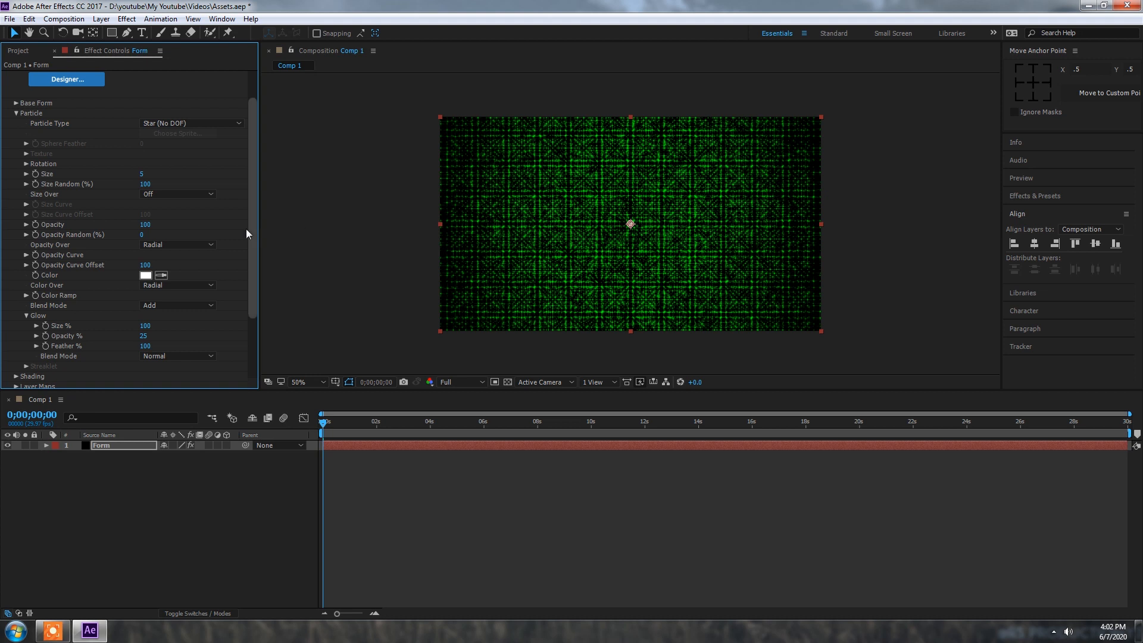
left_click_drag(142, 234, 183, 235)
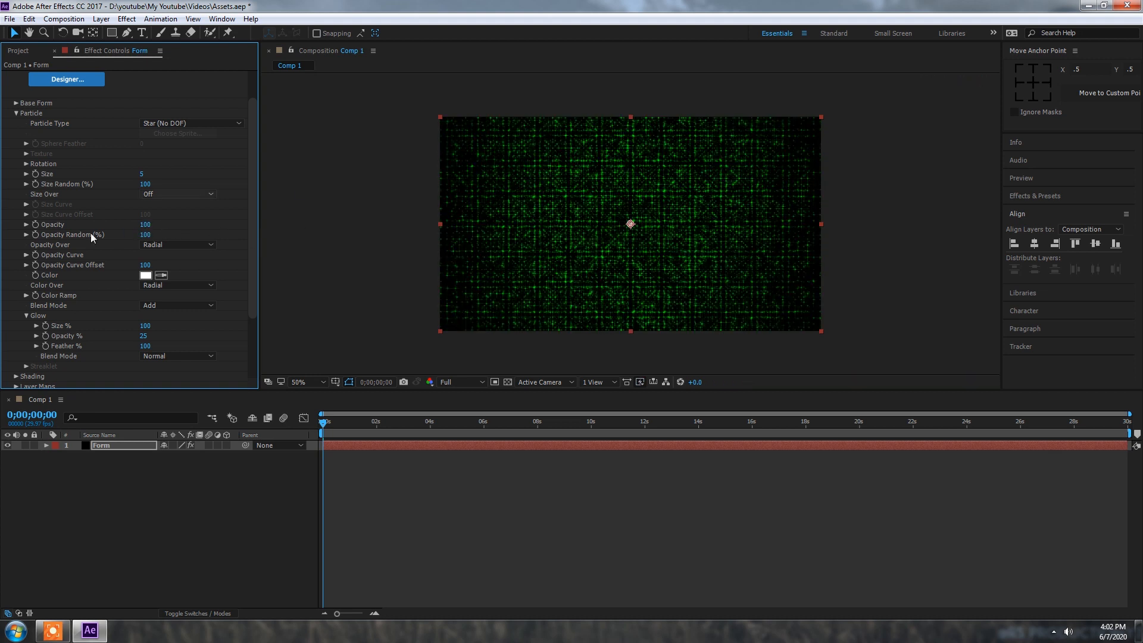
scroll(137, 170, "up", 3)
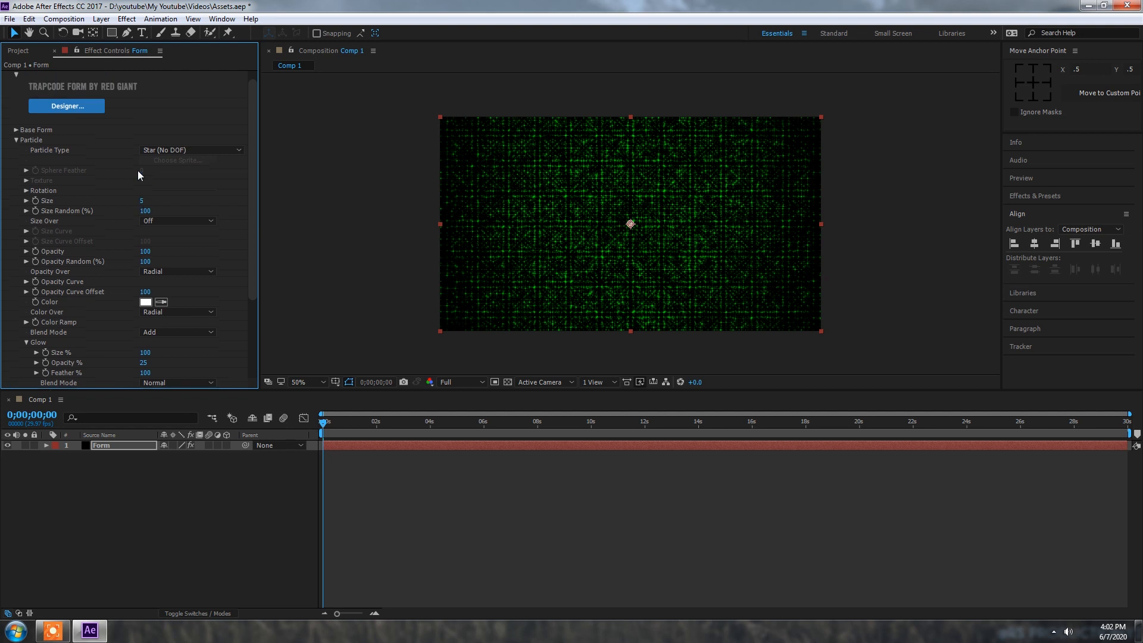
left_click(16, 151)
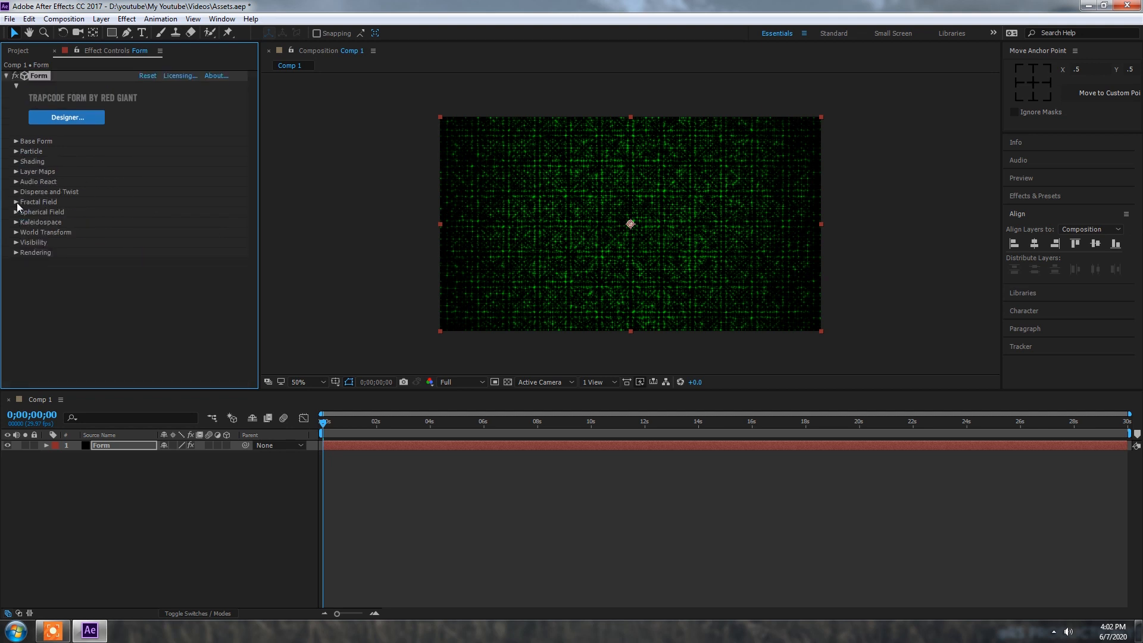
- Apply the Offset effect to the Form layer and start keyframing Shift Center To at the beginning of the comp
left_click(102, 445)
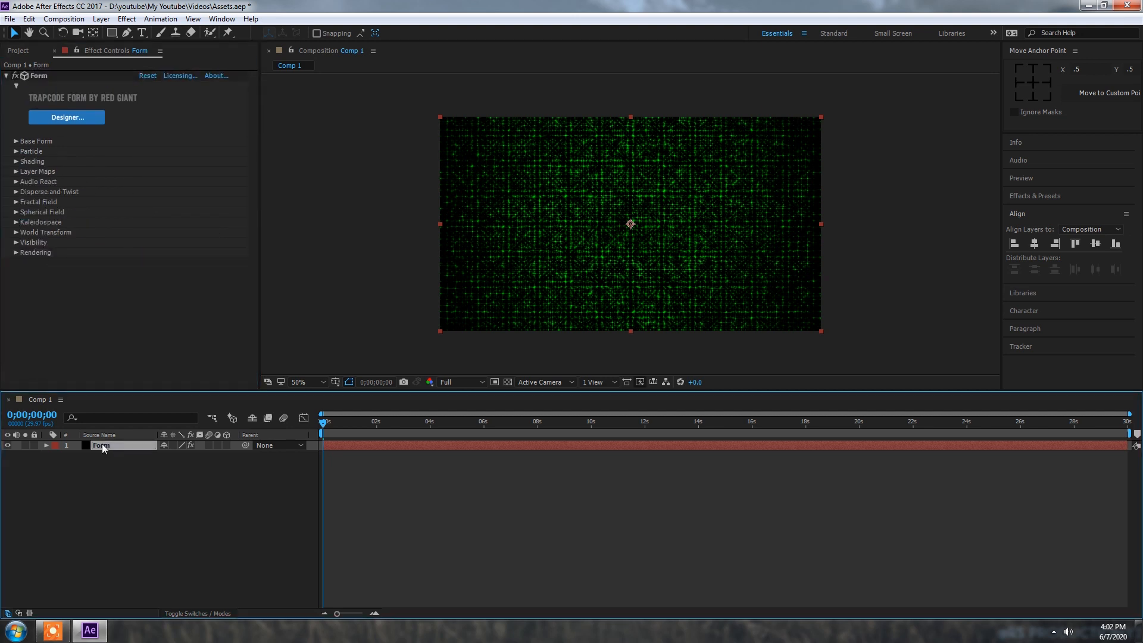
key("ctrl+space")
type("off")
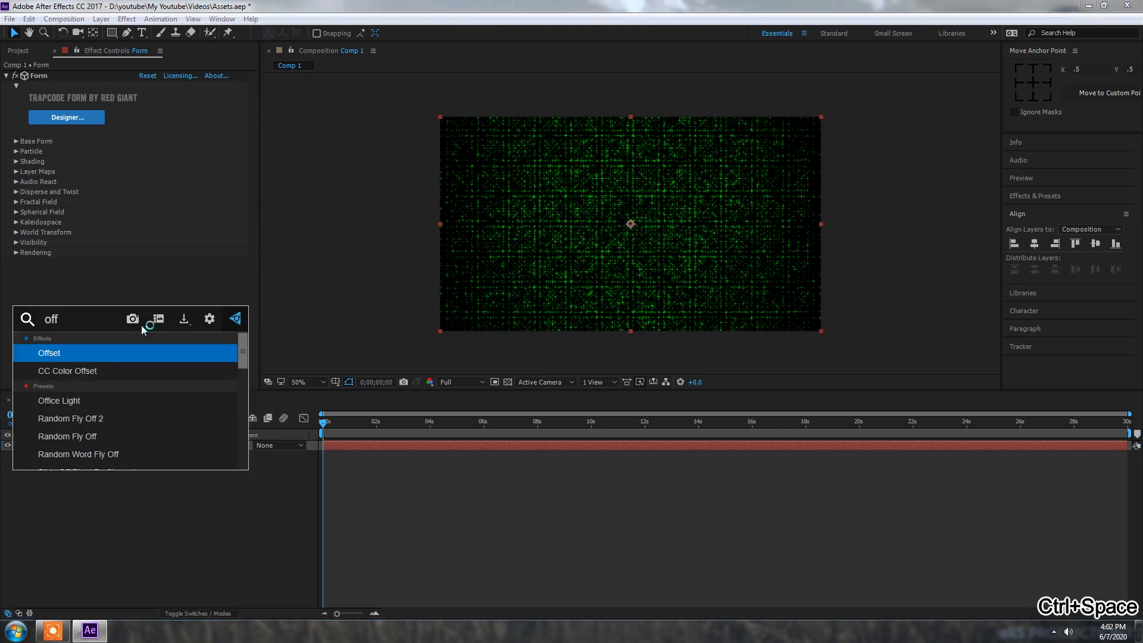
key("Return")
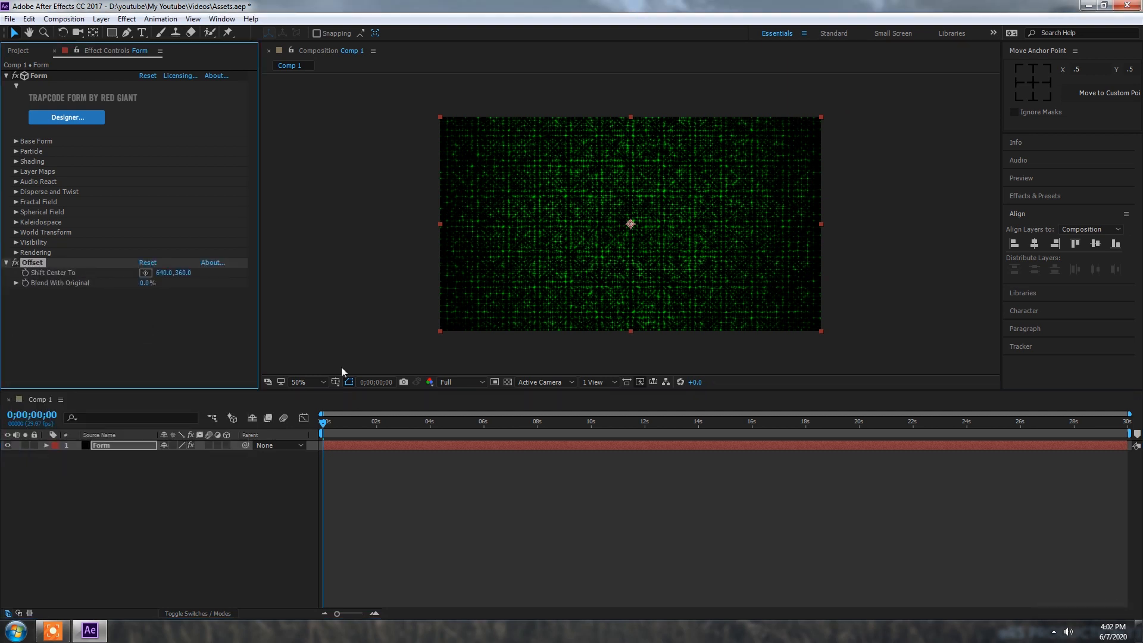
left_click(25, 273)
- Trim Comp 1 to its first 10 seconds and shift the Offset centre's X to about 1209 at the end
left_click(591, 422)
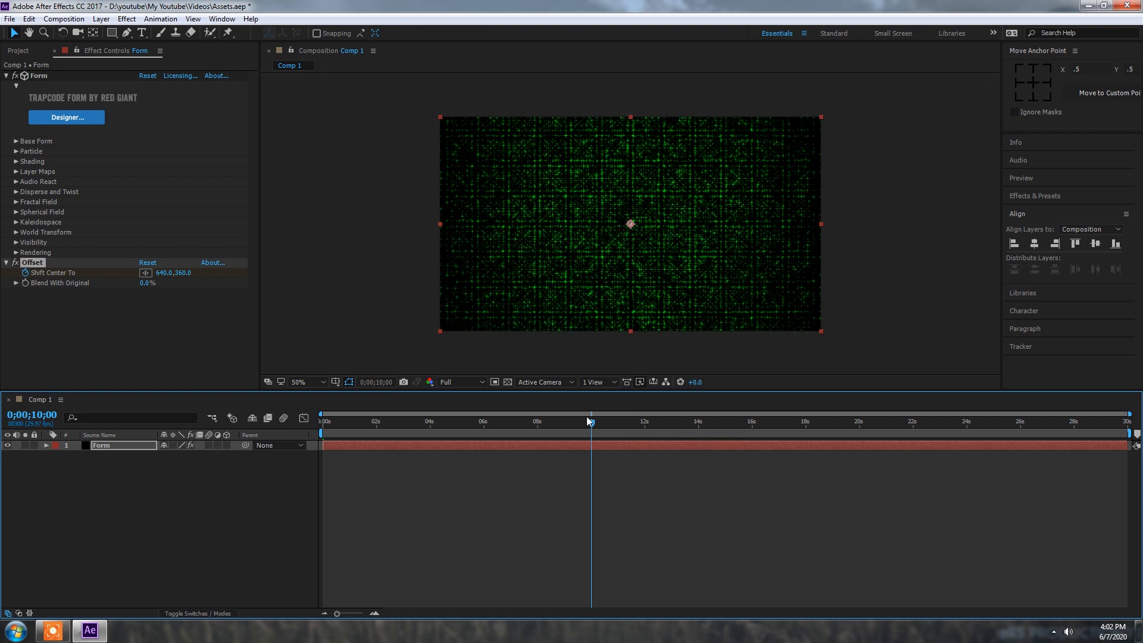
key("n")
right_click(593, 436)
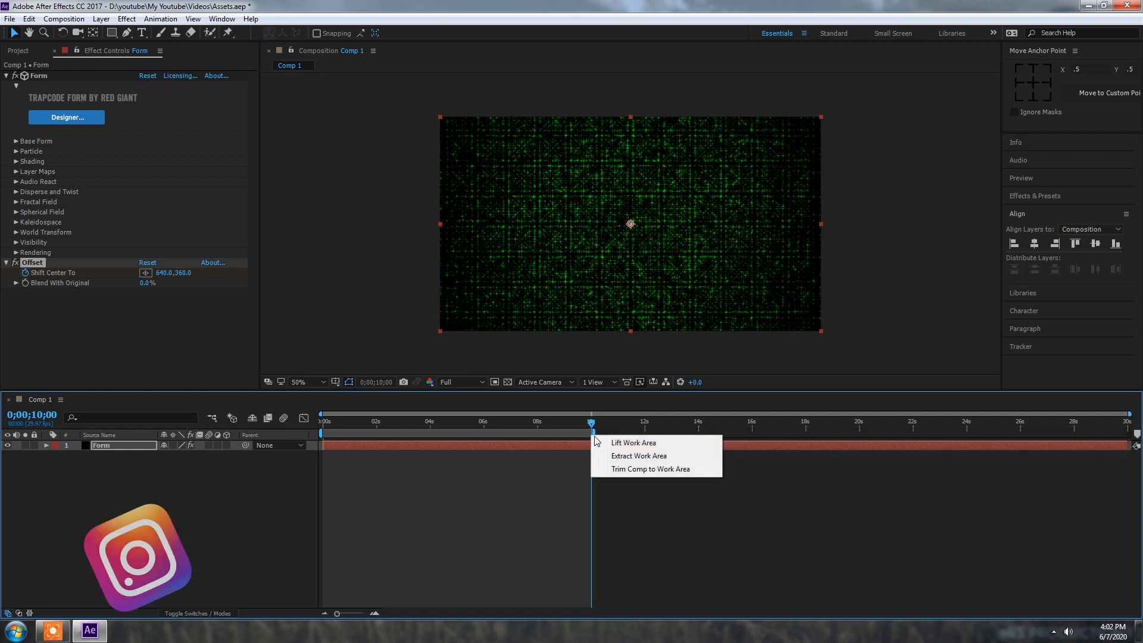
left_click(619, 469)
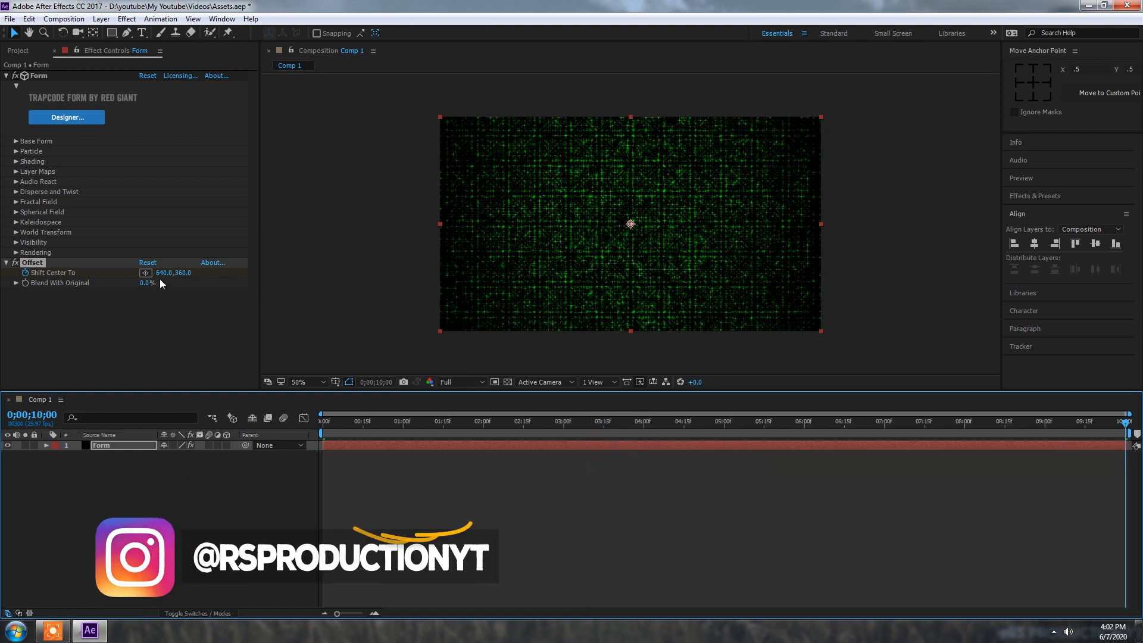
mouse_move(162, 273)
left_mouse_down()
mouse_move(494, 286)
mouse_move(2, 202)
left_mouse_up()
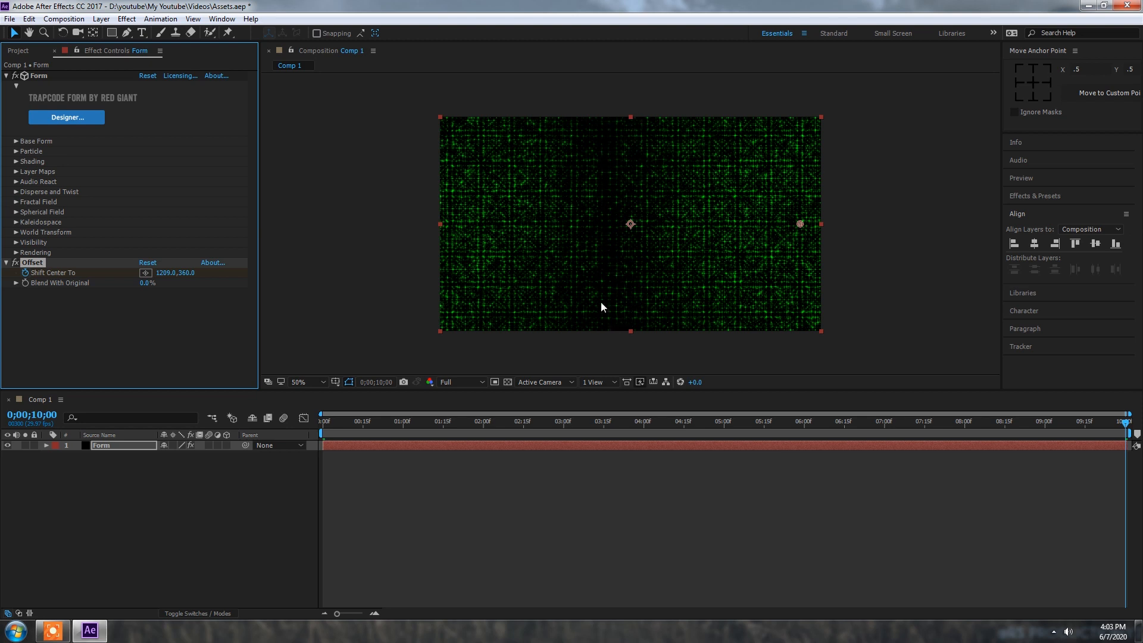
- Increase the base form's Size X to 1930 and collapse the Base Form settings
left_click(16, 141)
left_click_drag(147, 182, 181, 179)
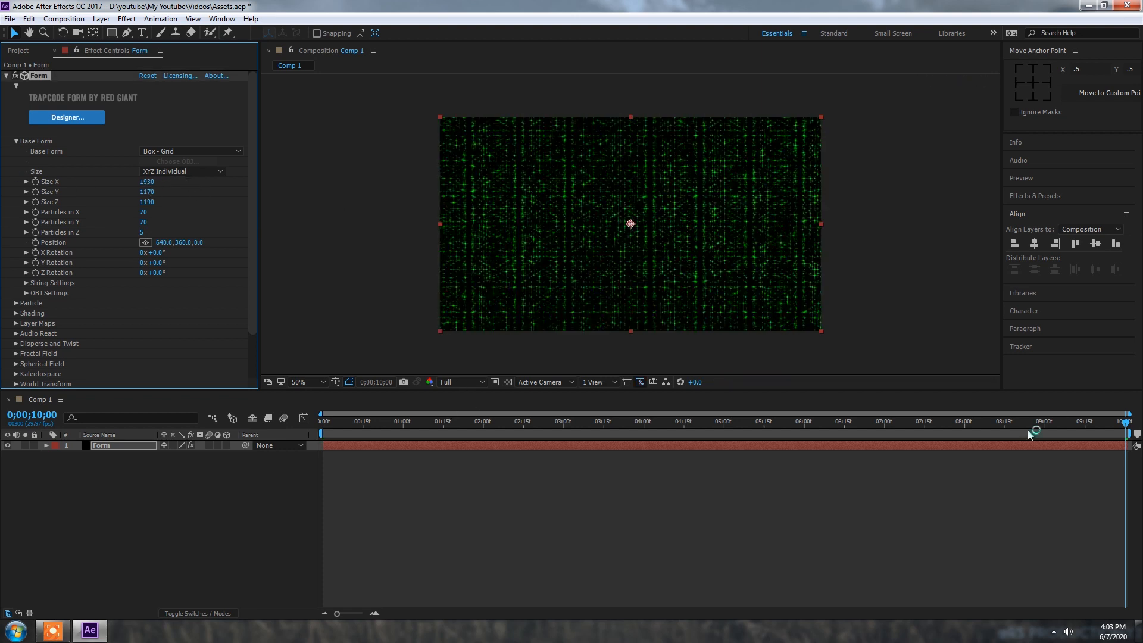
left_click_drag(1105, 433, 1134, 413)
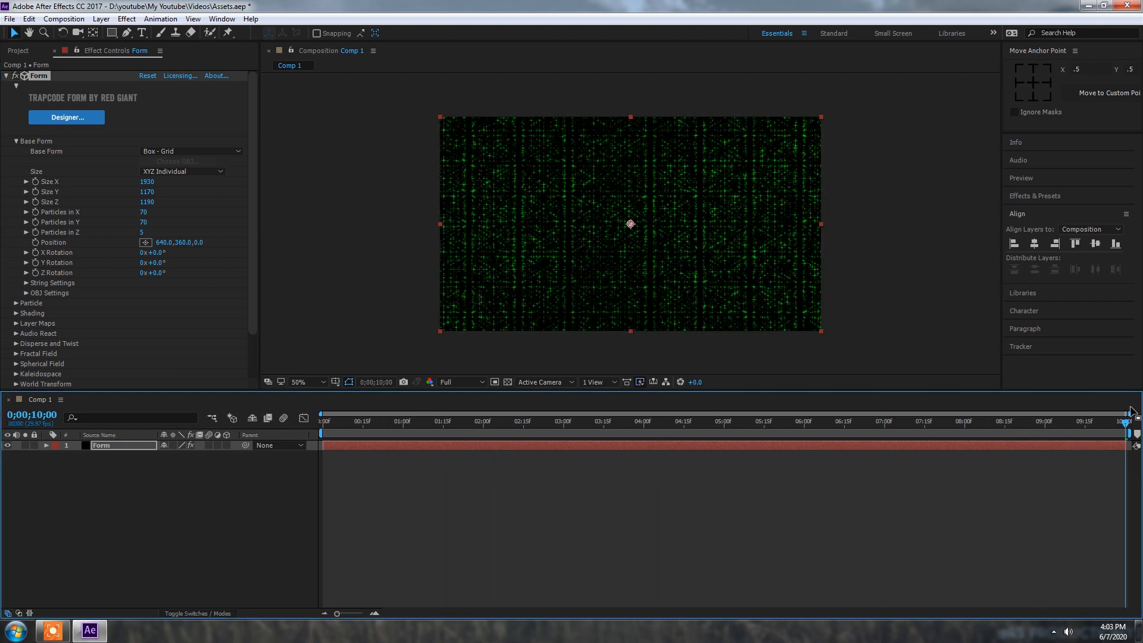
left_click(15, 142)
- Set the Offset effect's Shift Center To X value to 1280 at 10 seconds and return to the first frame
mouse_move(171, 273)
left_mouse_down()
mouse_move(211, 274)
mouse_move(185, 287)
left_mouse_up()
left_click(165, 274)
type("1280")
key("Return")
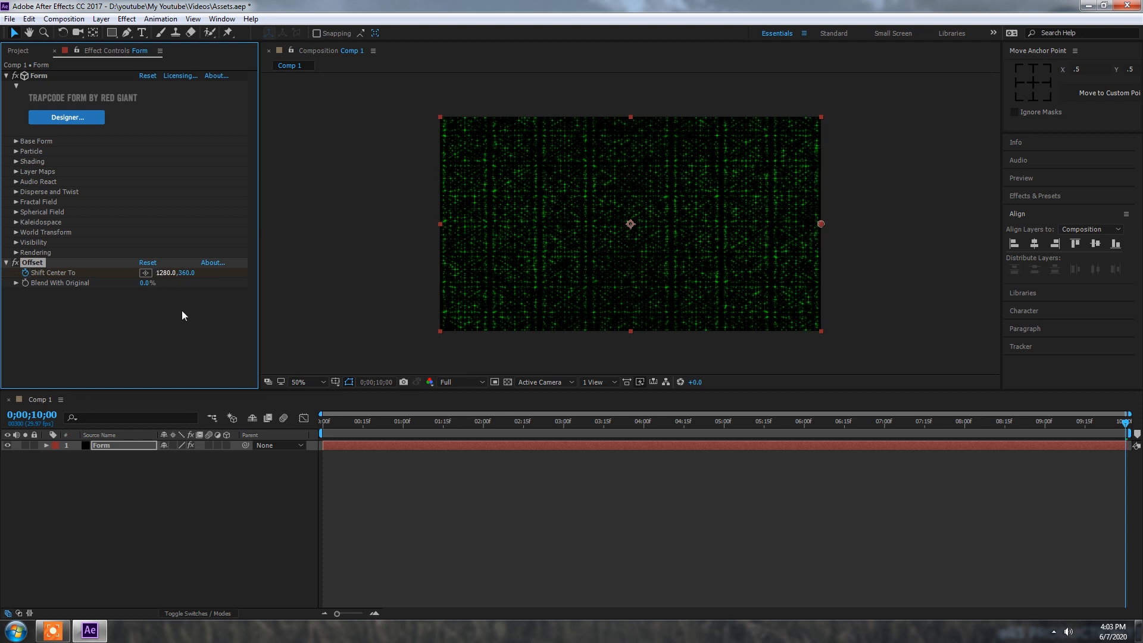
left_click_drag(339, 422, 97, 415)
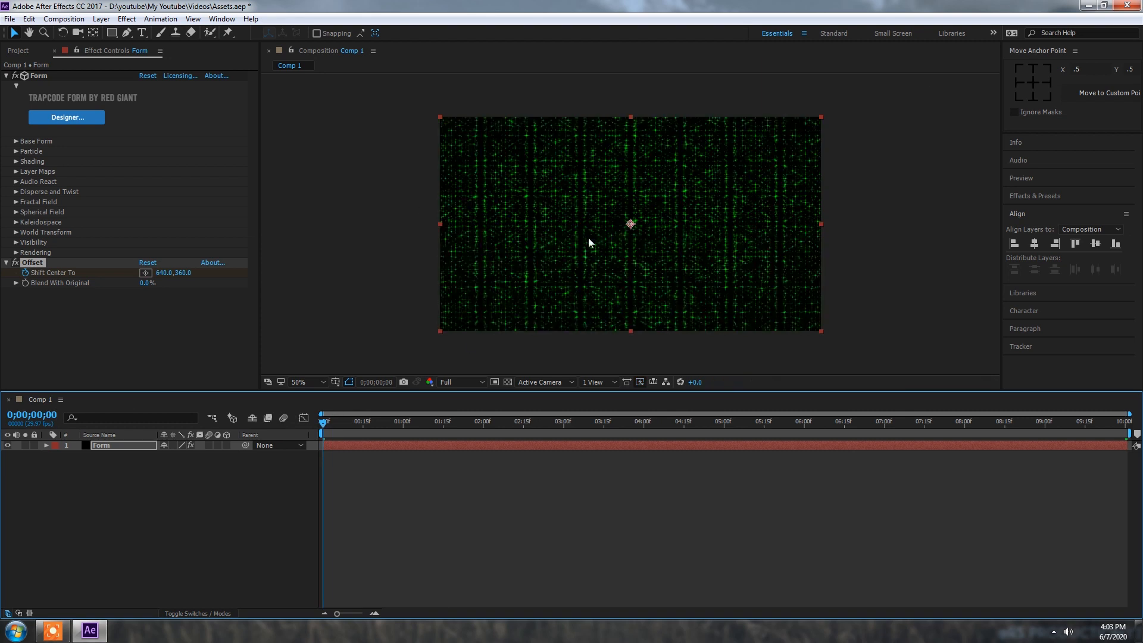
- Collapse the Offset effect and set the Form particle Size to 8
left_click(6, 262)
left_click(15, 151)
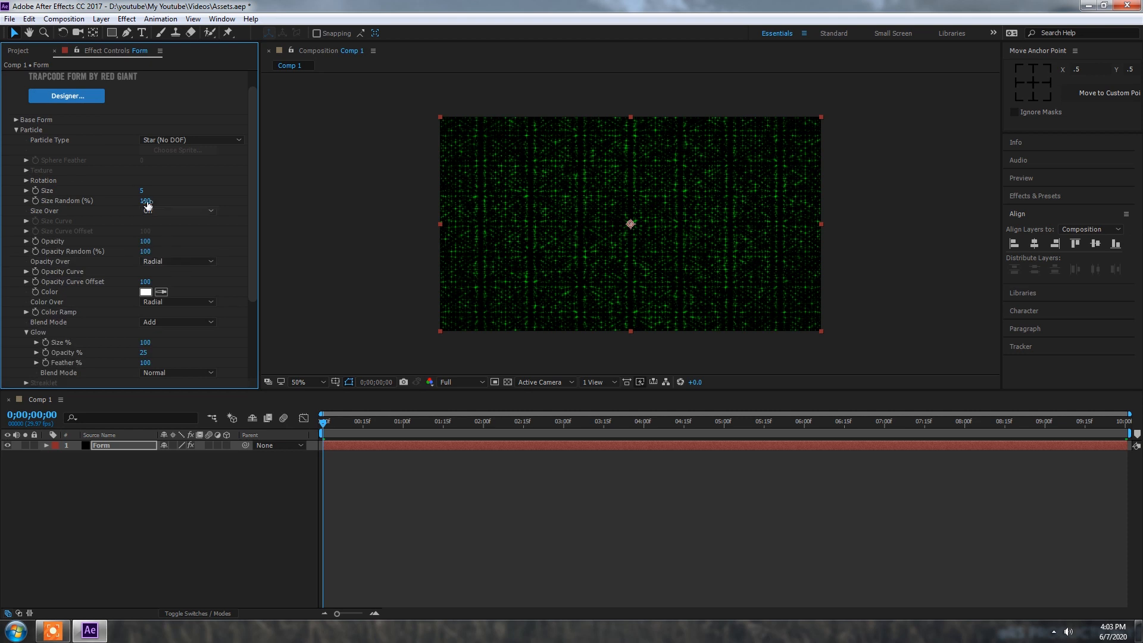
left_click(143, 191)
type("8")
key("Return")
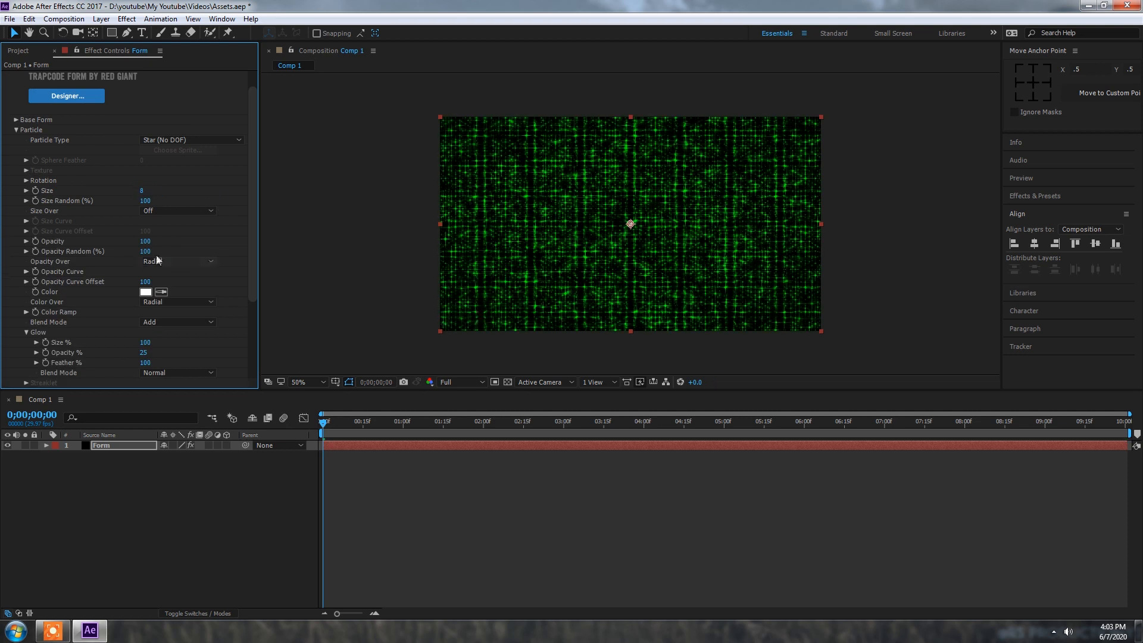
- Add a two-node camera with a wider lens preset to Comp 1 and orbit it to view the particle grid at an angle
right_click(170, 474)
mouse_move(199, 477)
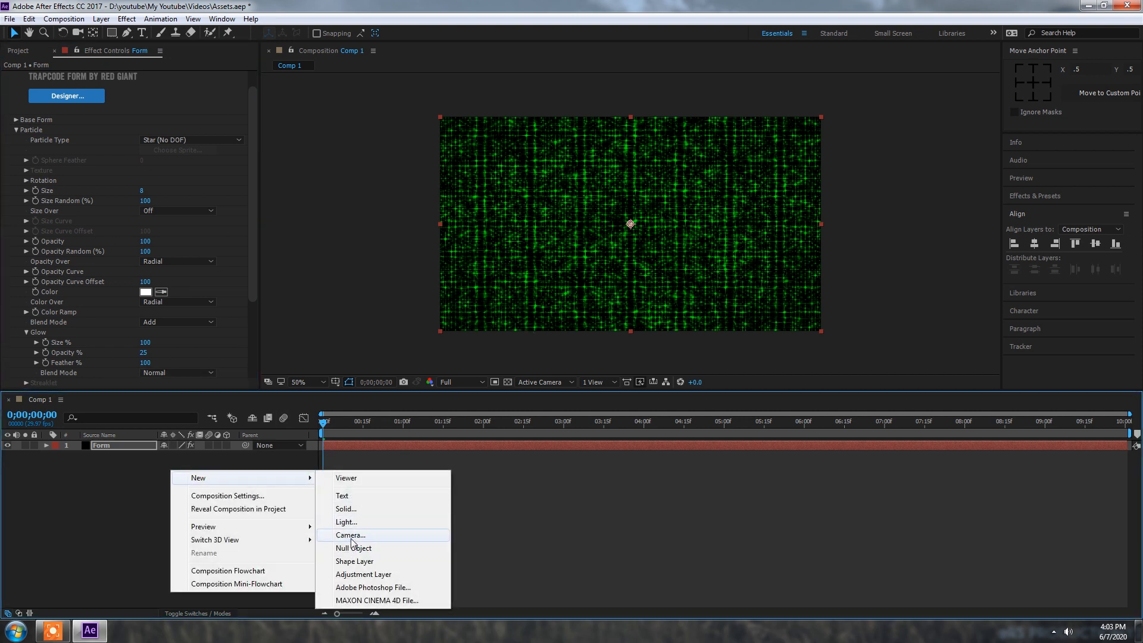
left_click(350, 535)
left_click(646, 223)
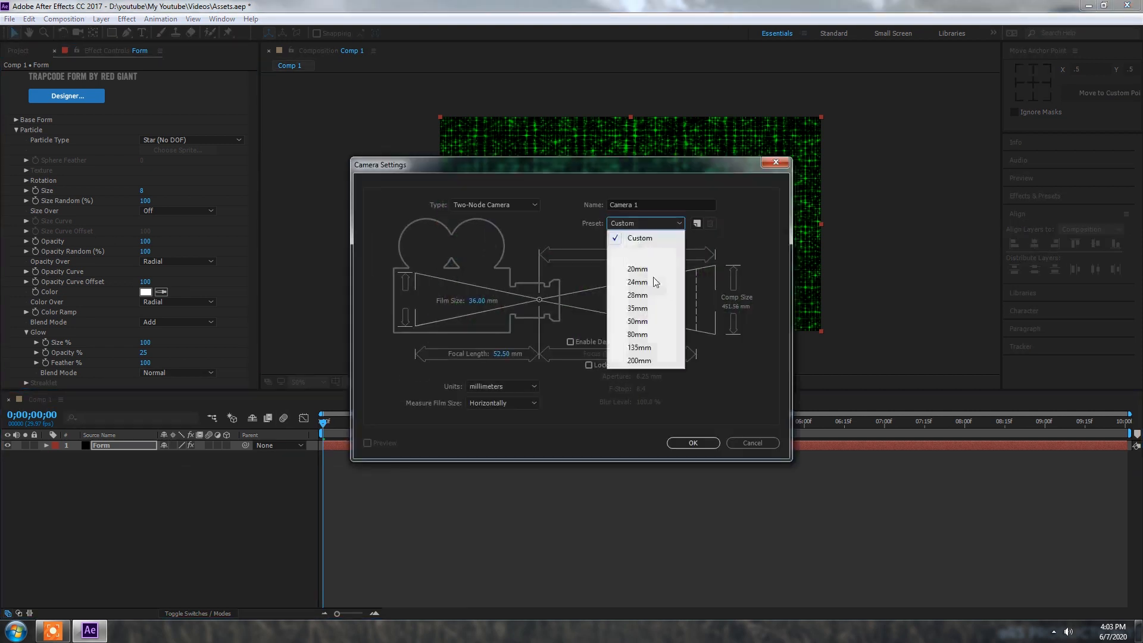
left_click(639, 301)
left_click(694, 443)
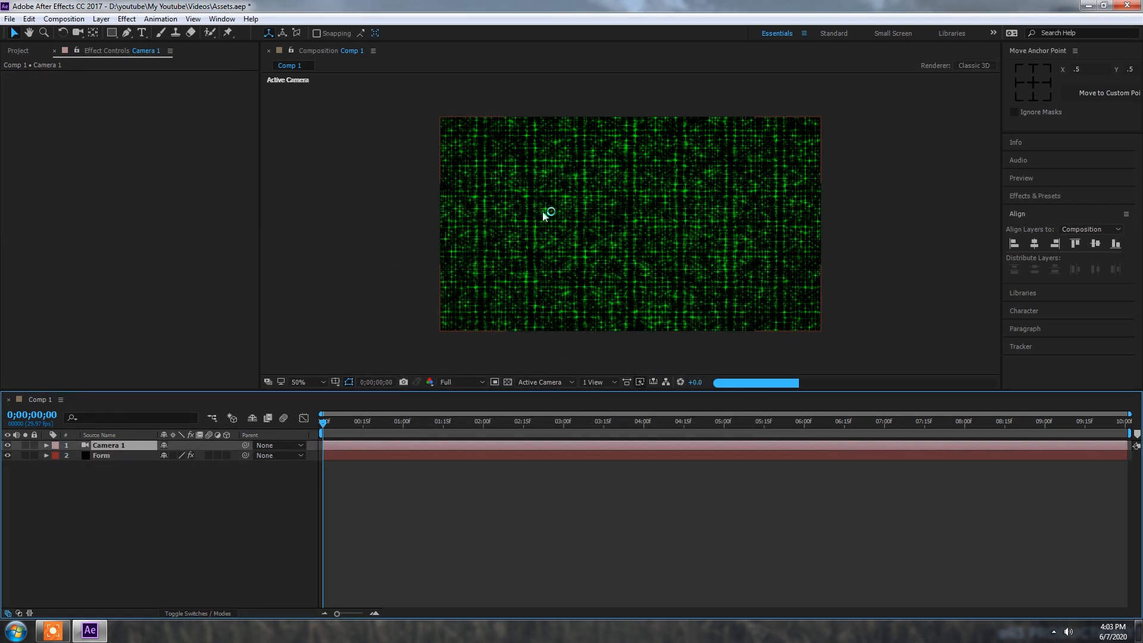
key("c")
left_click_drag(577, 223, 620, 221)
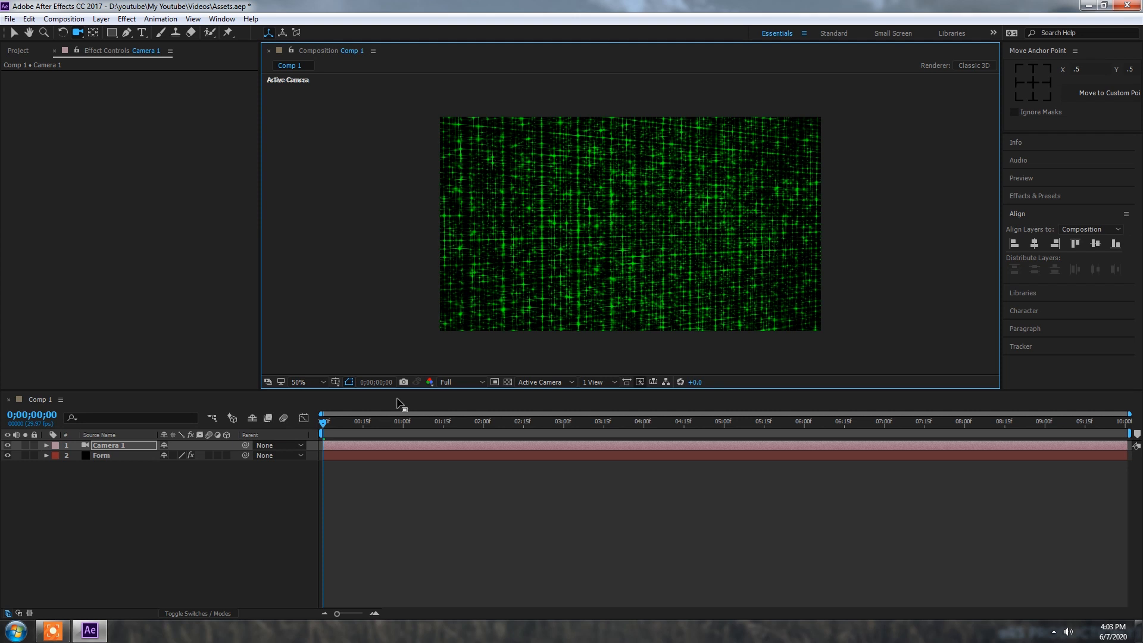
- Select the Form layer and collapse the Form effect's Particle settings
right_click(186, 503)
left_click(94, 493)
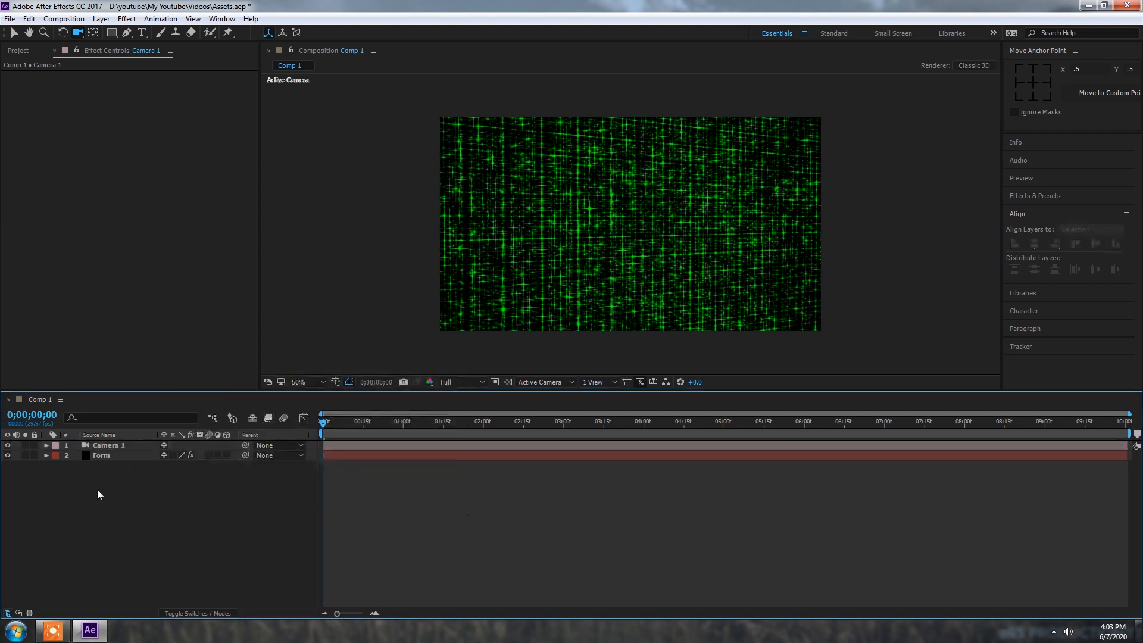
key("ctrl+space")
left_click(109, 513)
left_click(102, 446)
left_click(105, 456)
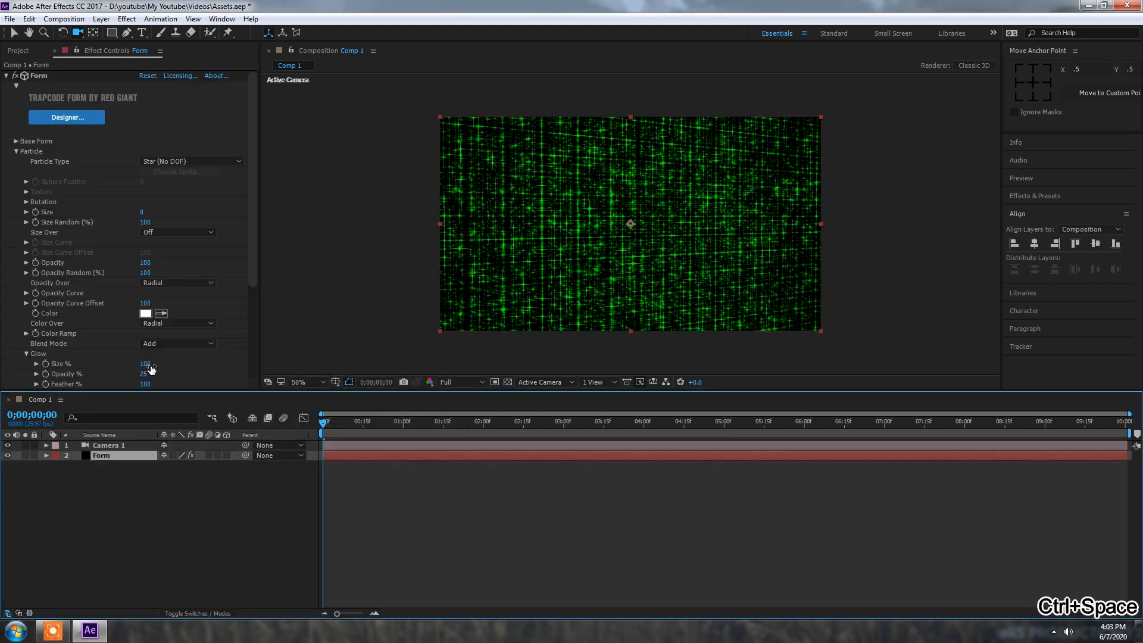
left_click(16, 151)
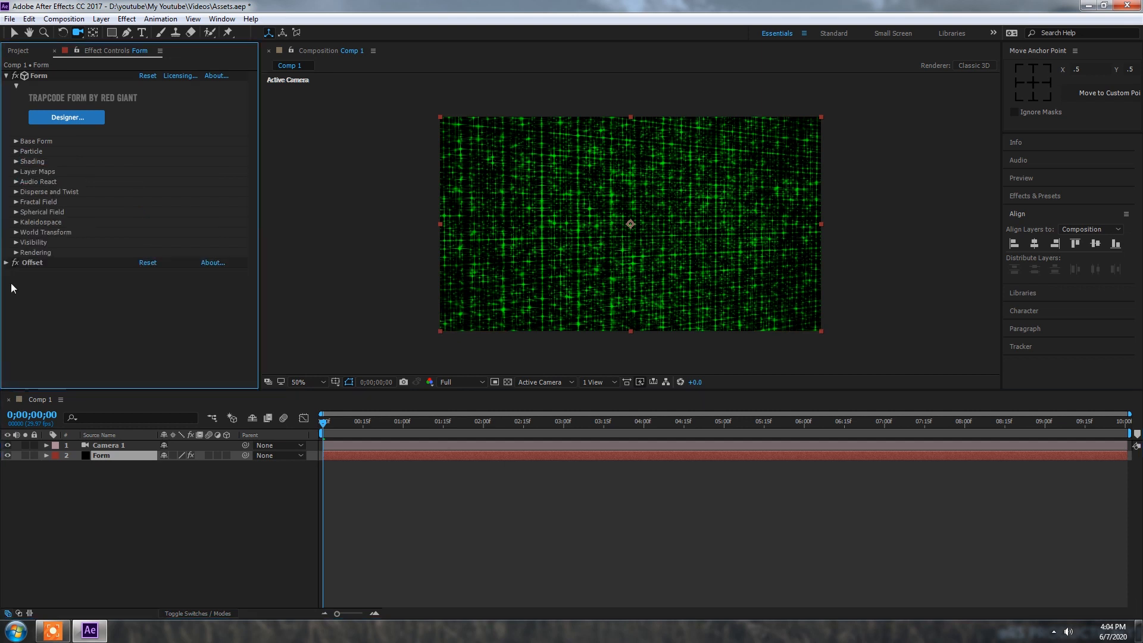
key("ctrl+space")
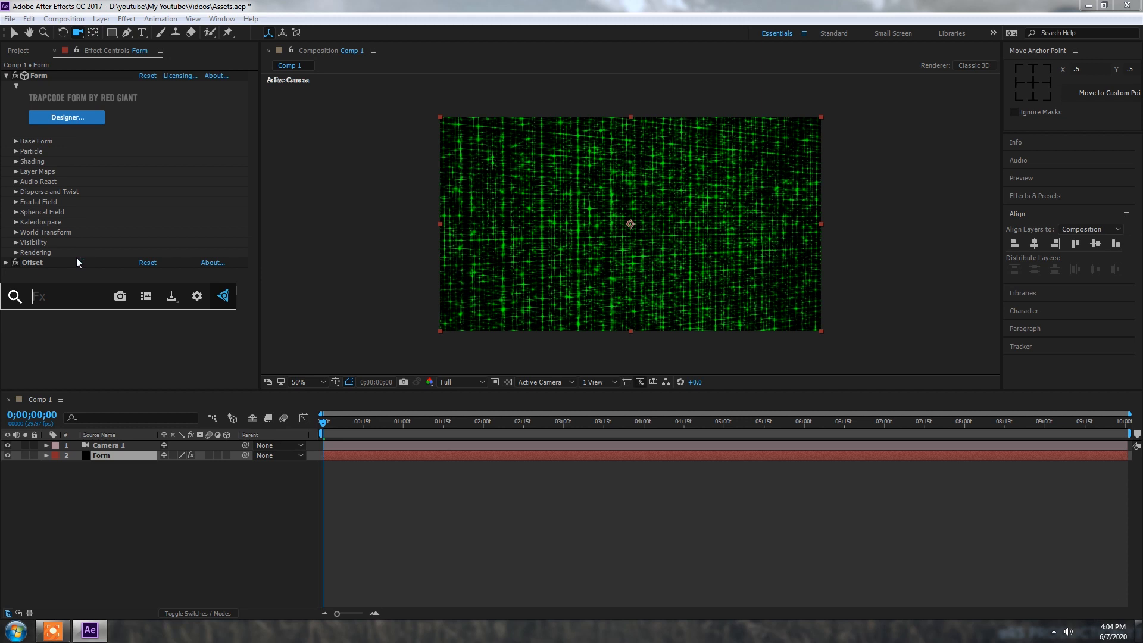
type("lens")
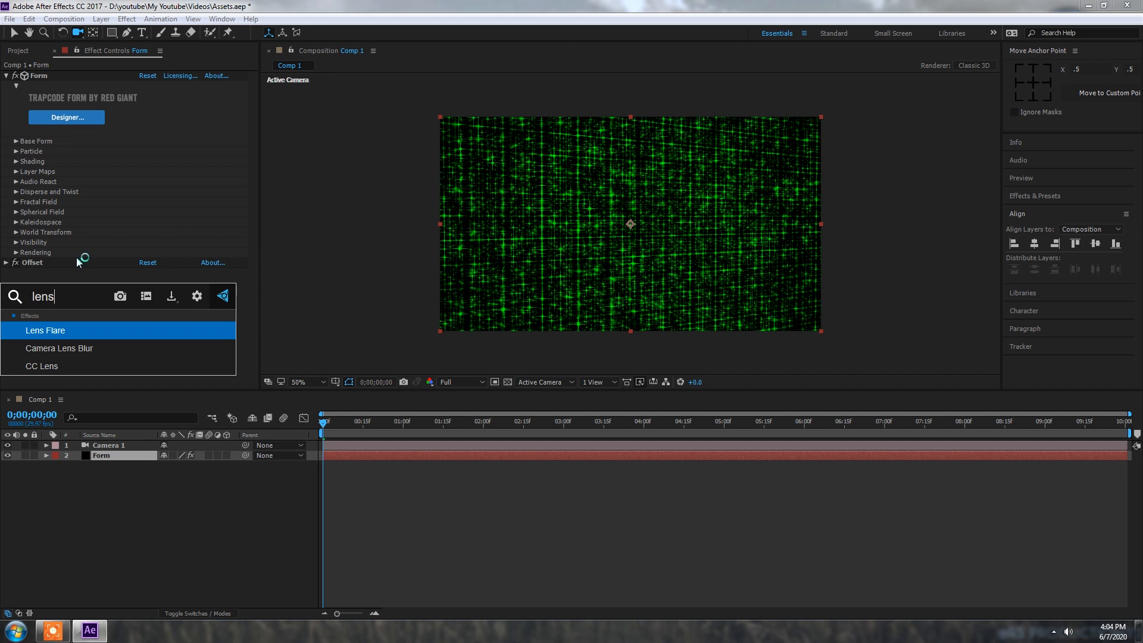
type(" di")
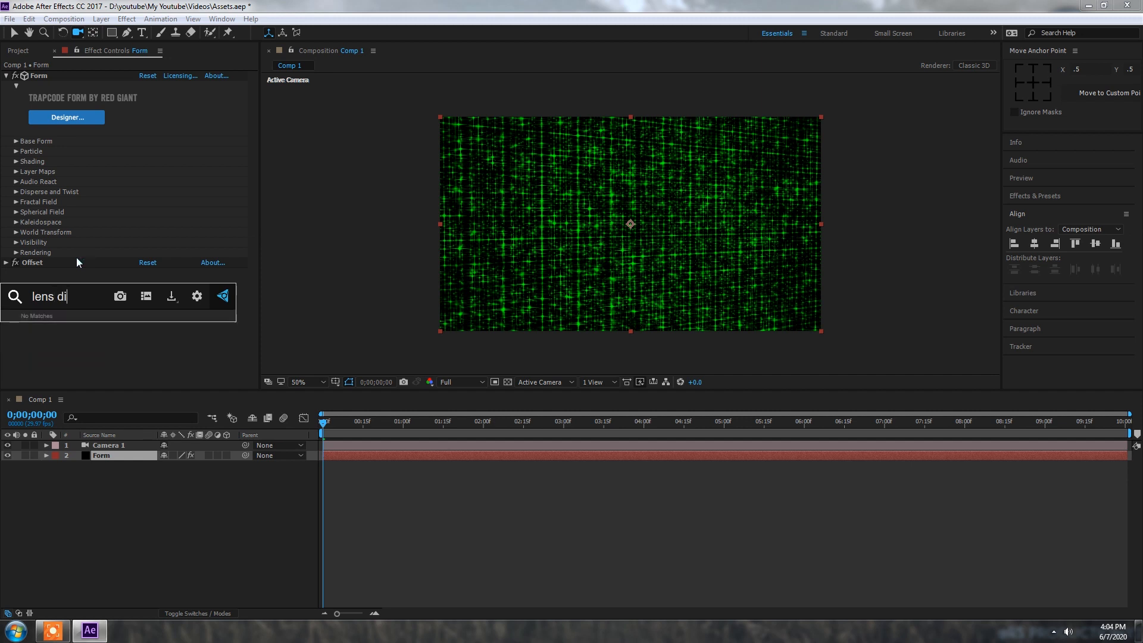
key("BackSpace")
key("BackSpace")
key("BackSpace")
key("BackSpace")
key("BackSpace")
key("BackSpace")
type("dis")
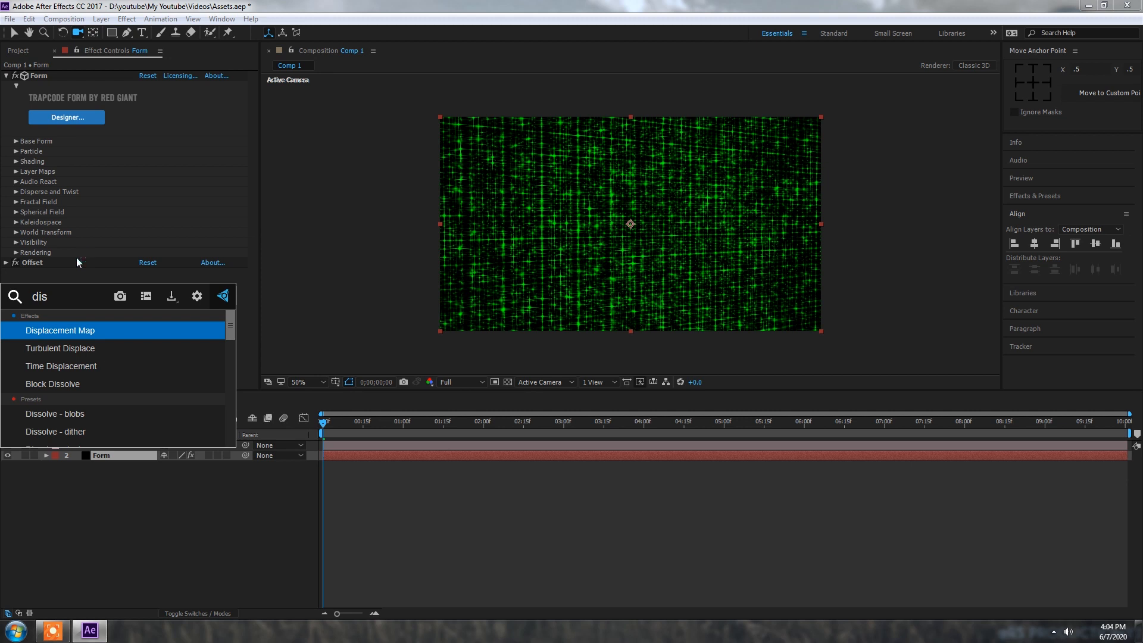
left_click(88, 540)
mouse_move(327, 426)
left_mouse_down()
mouse_move(498, 427)
mouse_move(322, 426)
left_mouse_up()
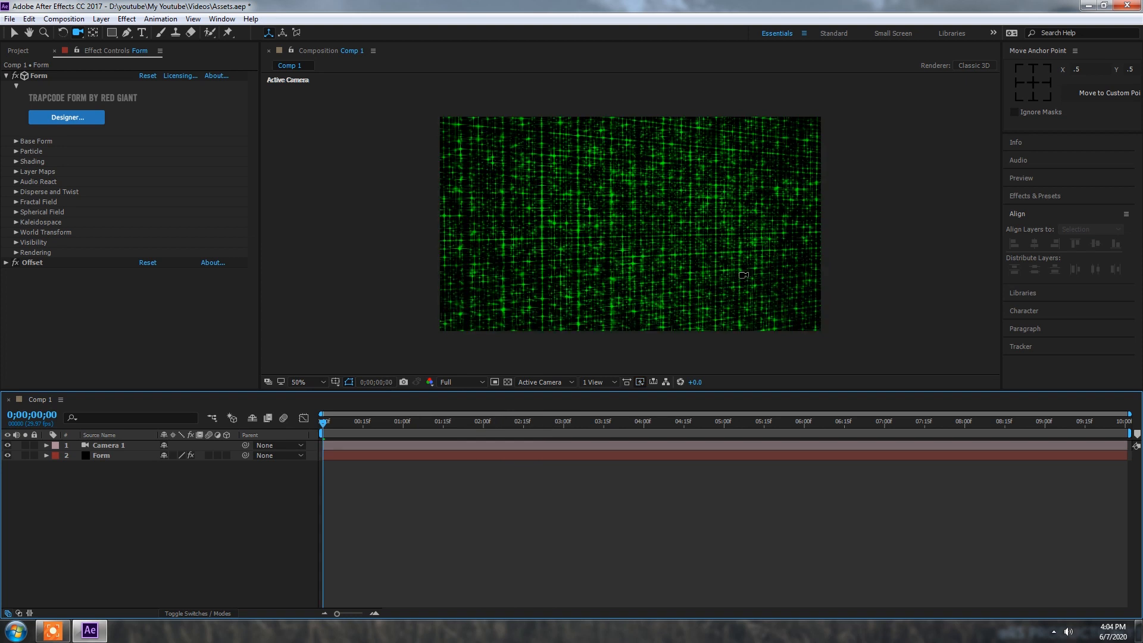
key("ctrl+space")
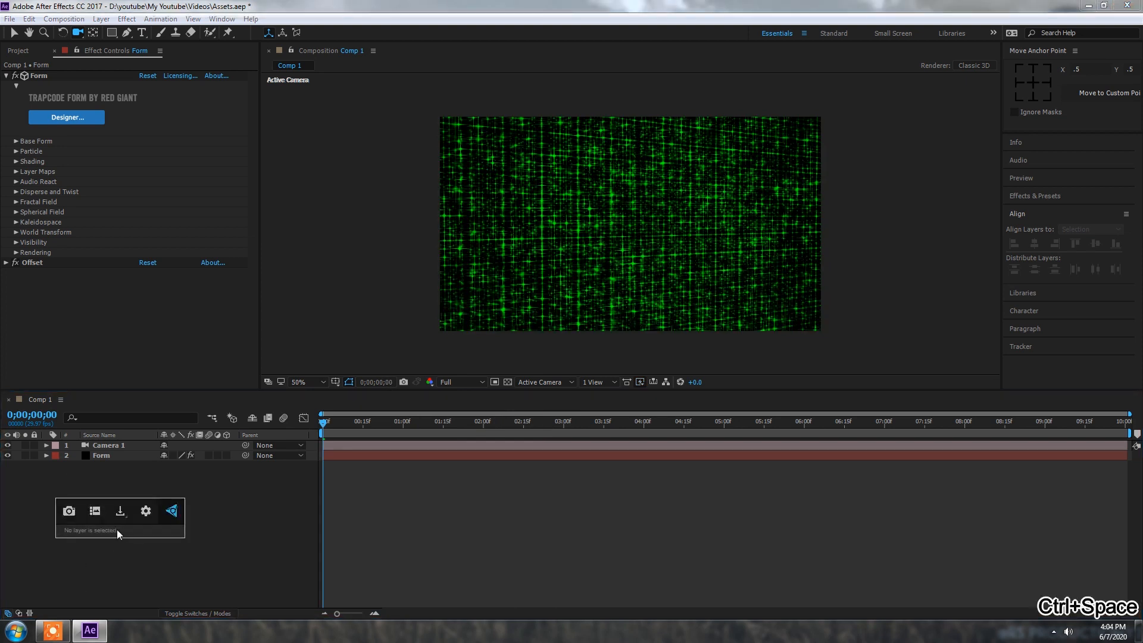
- Apply the Optics Compensation effect to the Form layer
left_click(102, 455)
key("ctrl+space")
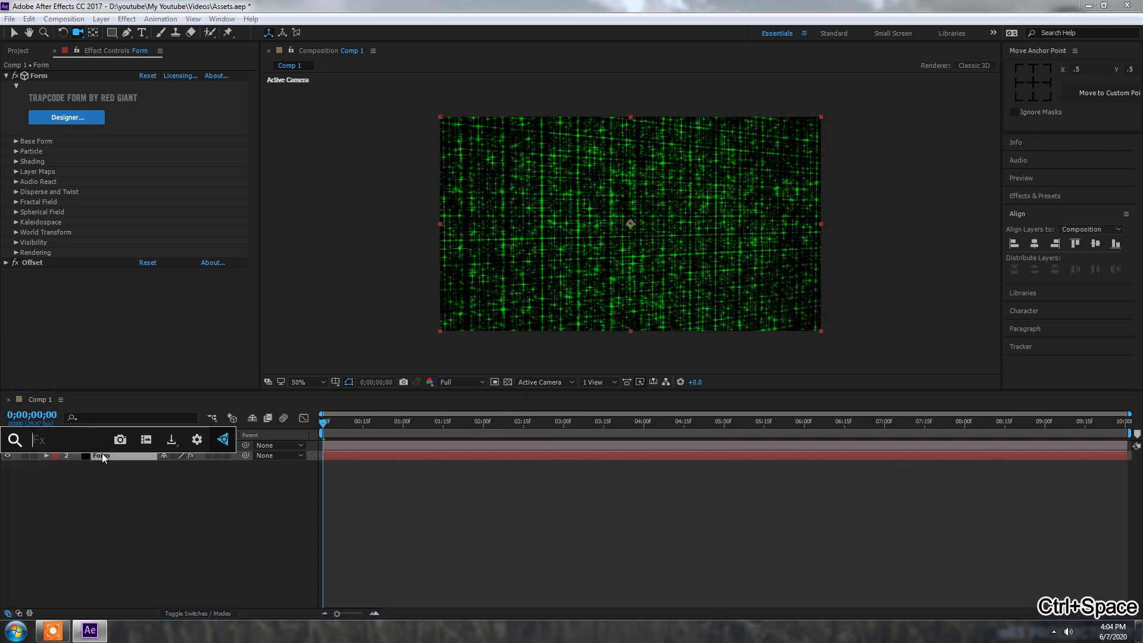
type("p")
key("BackSpace")
type("opt")
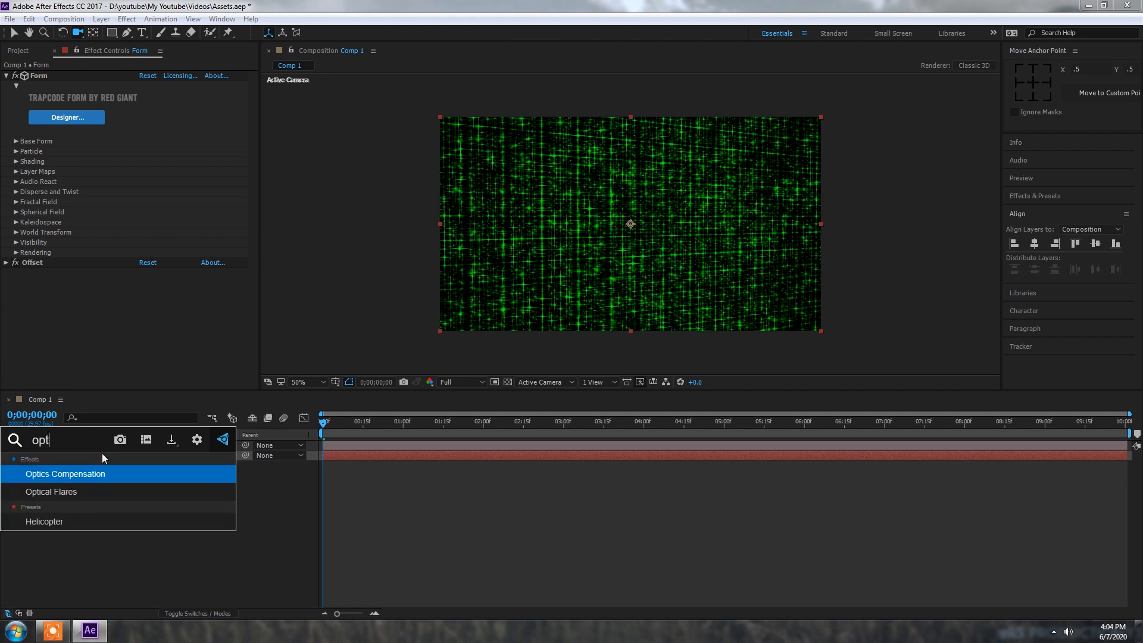
key("Return")
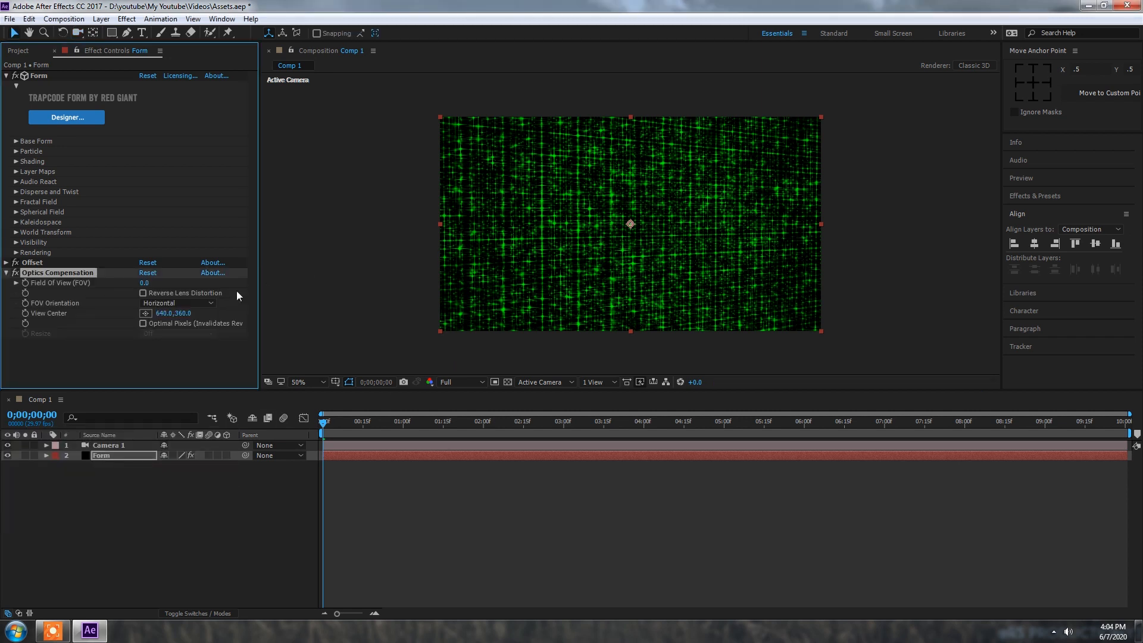
- Enable Reverse Lens Distortion in the Form layer's Optics Compensation effect and set its Field of View to 56.9
left_click_drag(145, 283, 177, 284)
left_click(143, 293)
left_click_drag(144, 283, 456, 284)
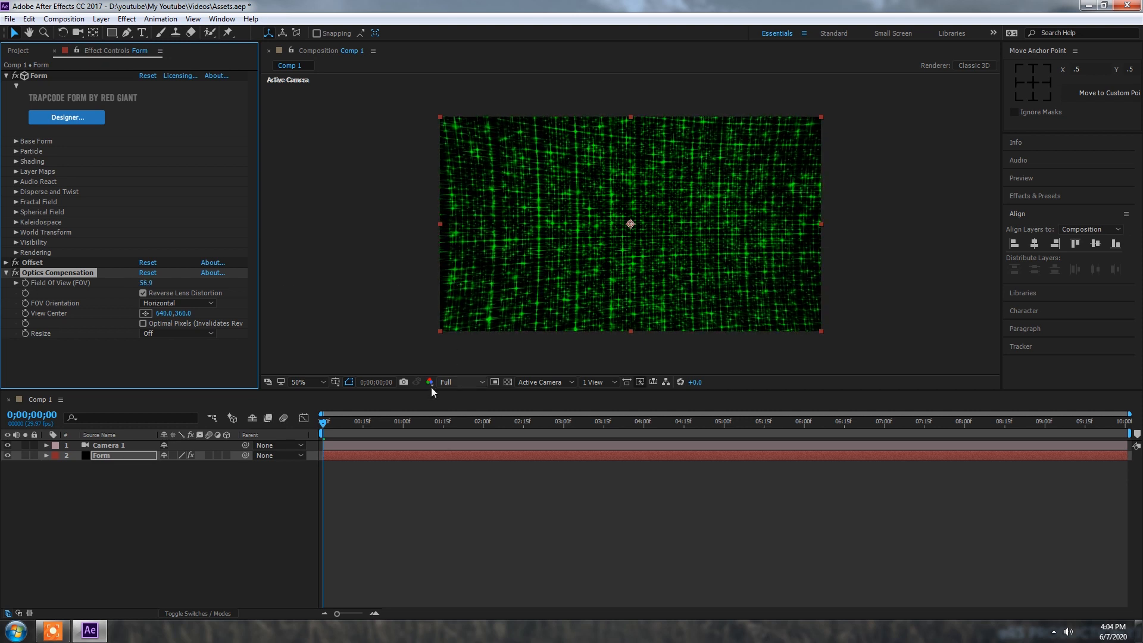
- Preview the distorted grid animation from the first frame, reducing the viewer resolution to Quarter
left_click_drag(366, 421, 254, 420)
key("space")
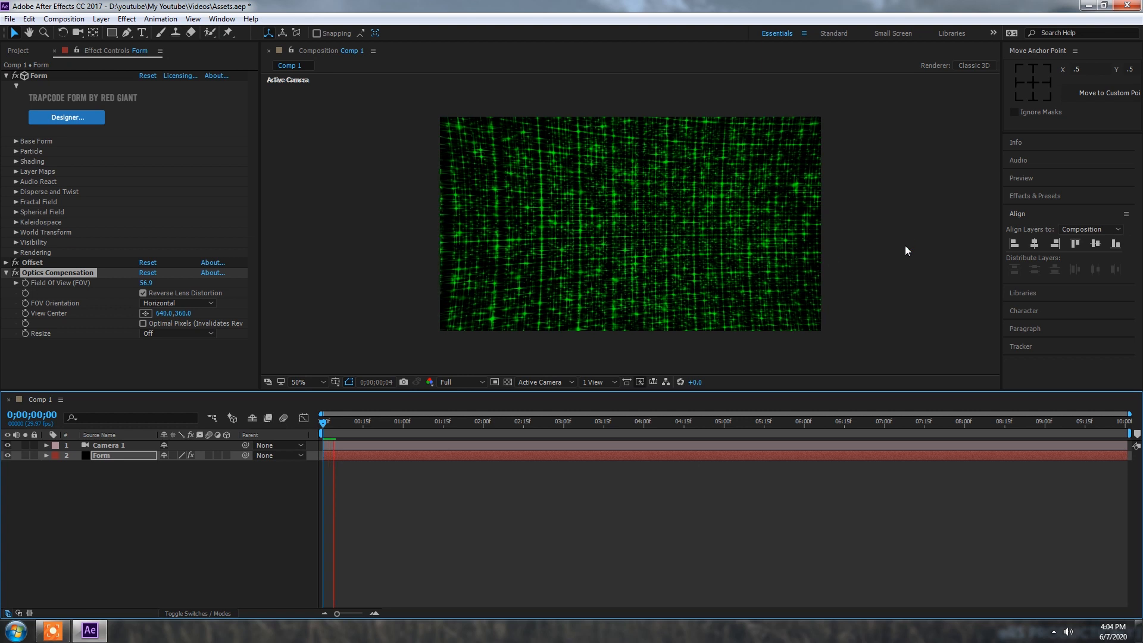
left_click_drag(380, 424, 317, 420)
left_click(460, 383)
left_click(459, 384)
left_click(462, 448)
key("space")
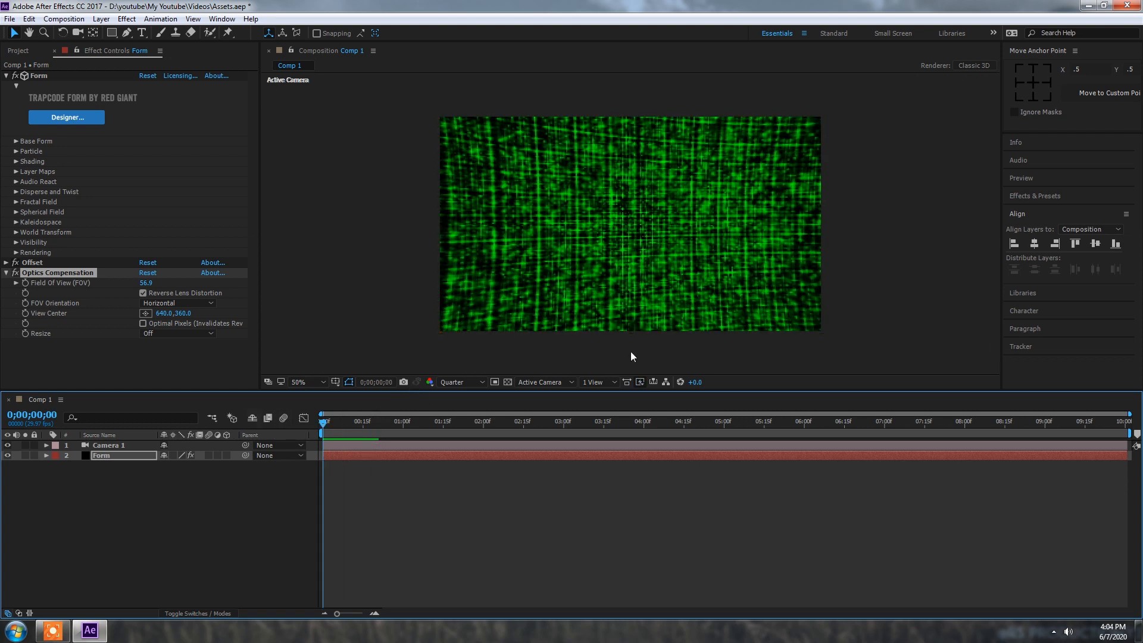
- Restore the viewer resolution to Full and add a new text layer reading "Hacker" to Comp 1
right_click(195, 477)
mouse_move(239, 485)
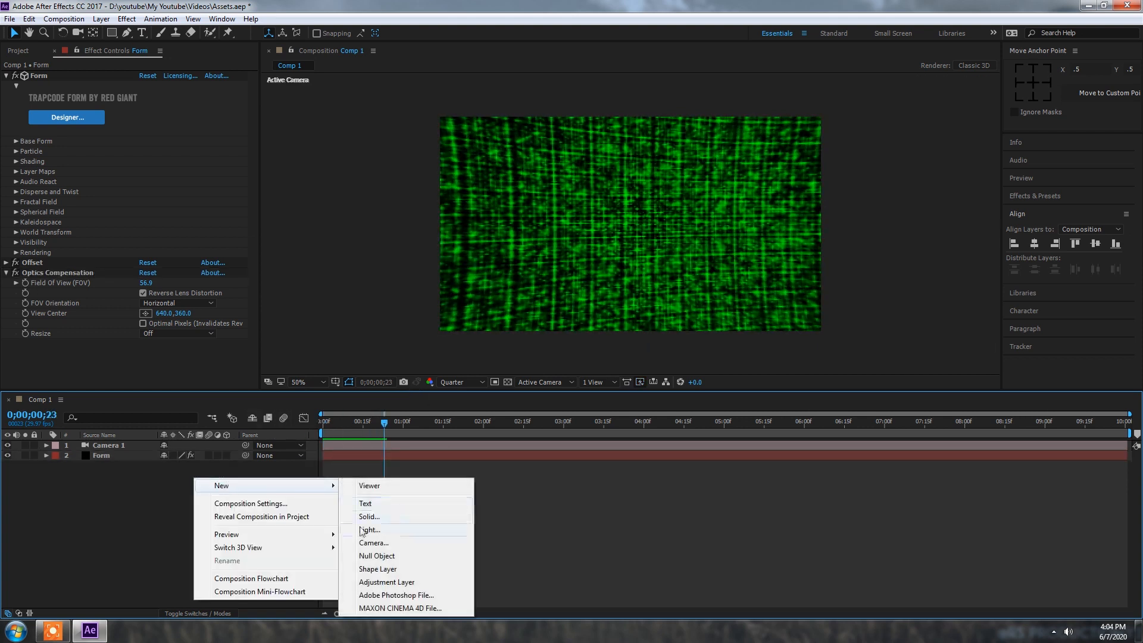
left_click(366, 504)
left_click(453, 383)
left_click(468, 415)
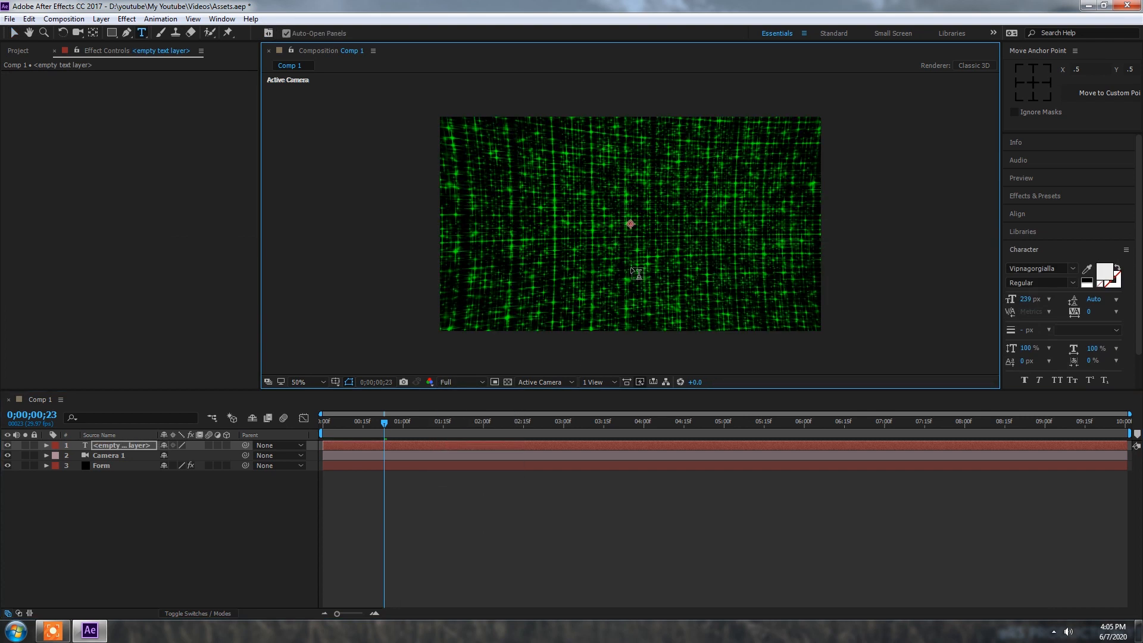
left_click(129, 449)
type("Hacker")
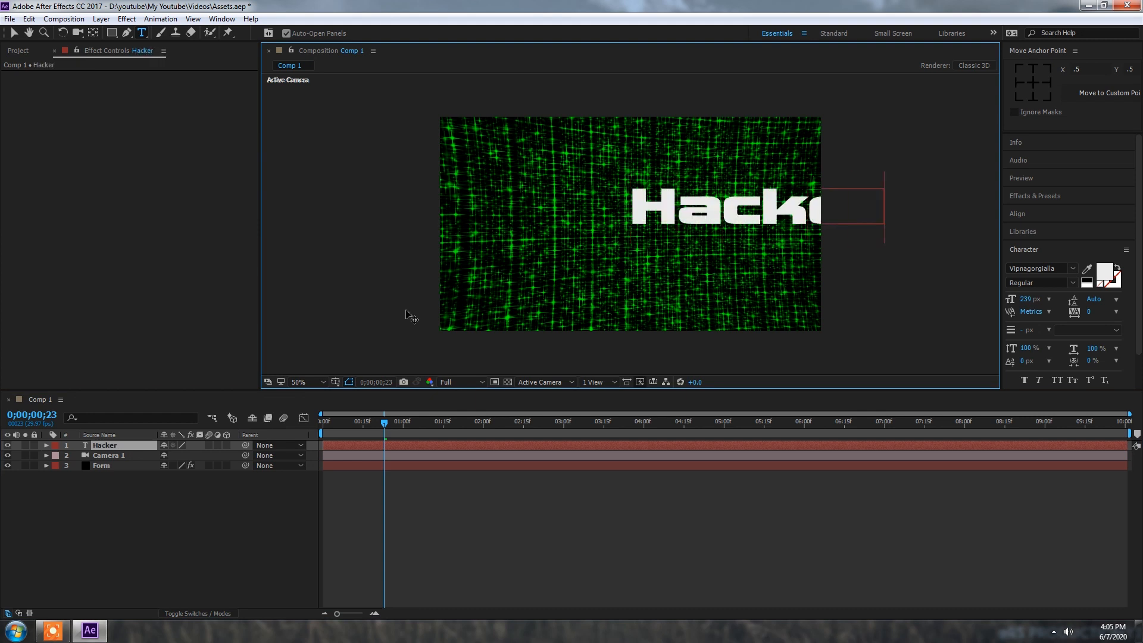
- Scale the Hacker text layer to 65% and centre it horizontally in the composition
left_click(15, 33)
left_click_drag(654, 221, 532, 234)
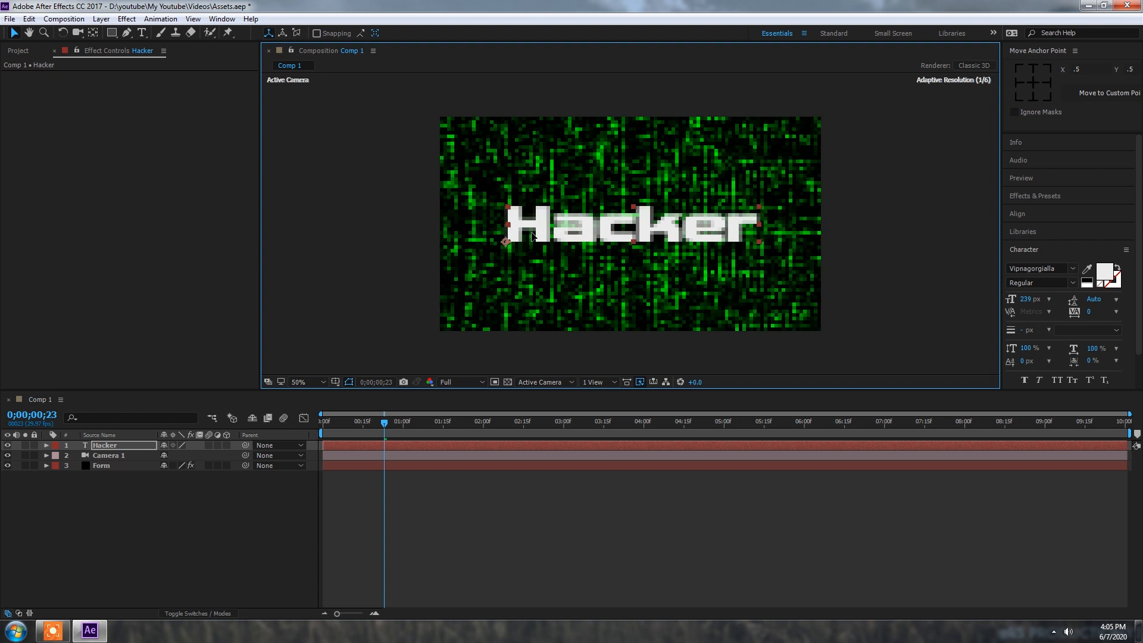
key("s")
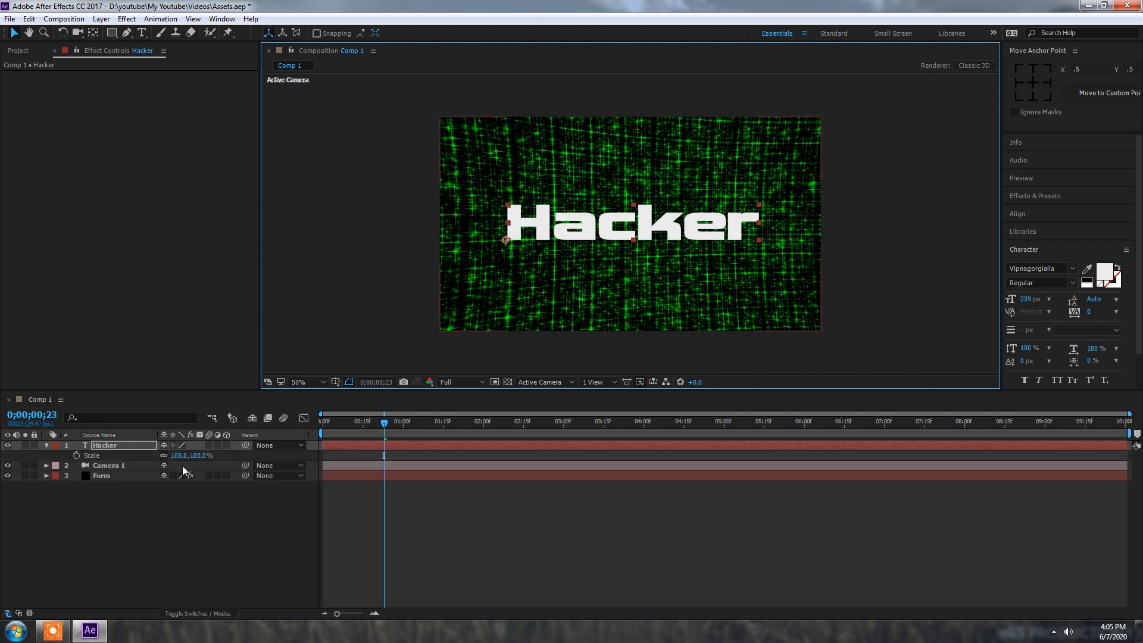
left_click_drag(181, 456, 188, 458)
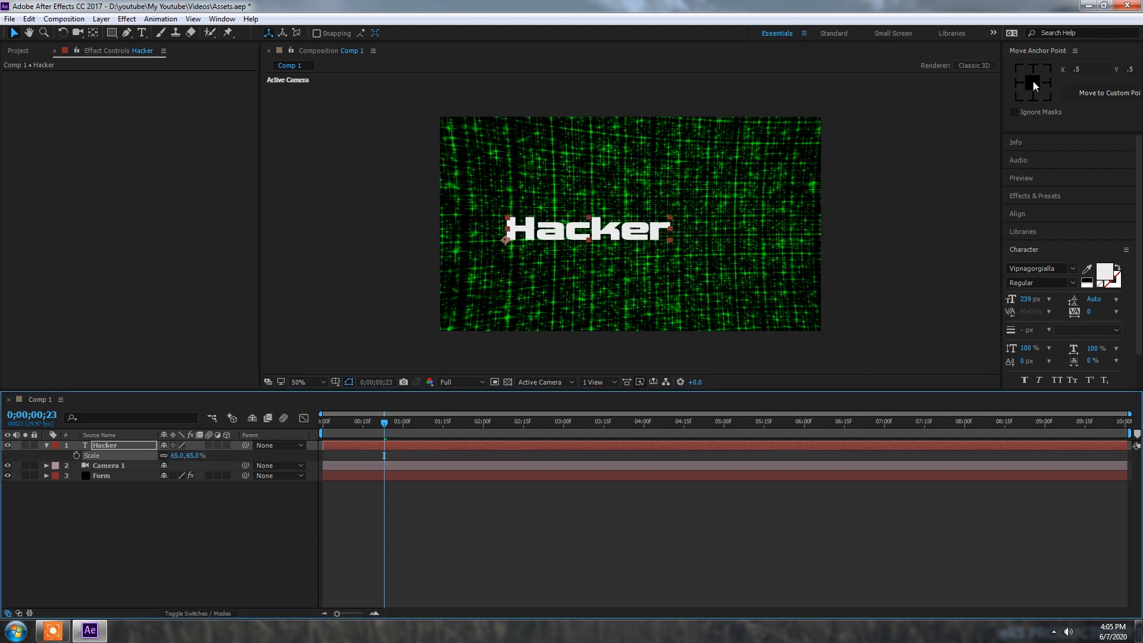
left_click_drag(569, 233, 607, 229)
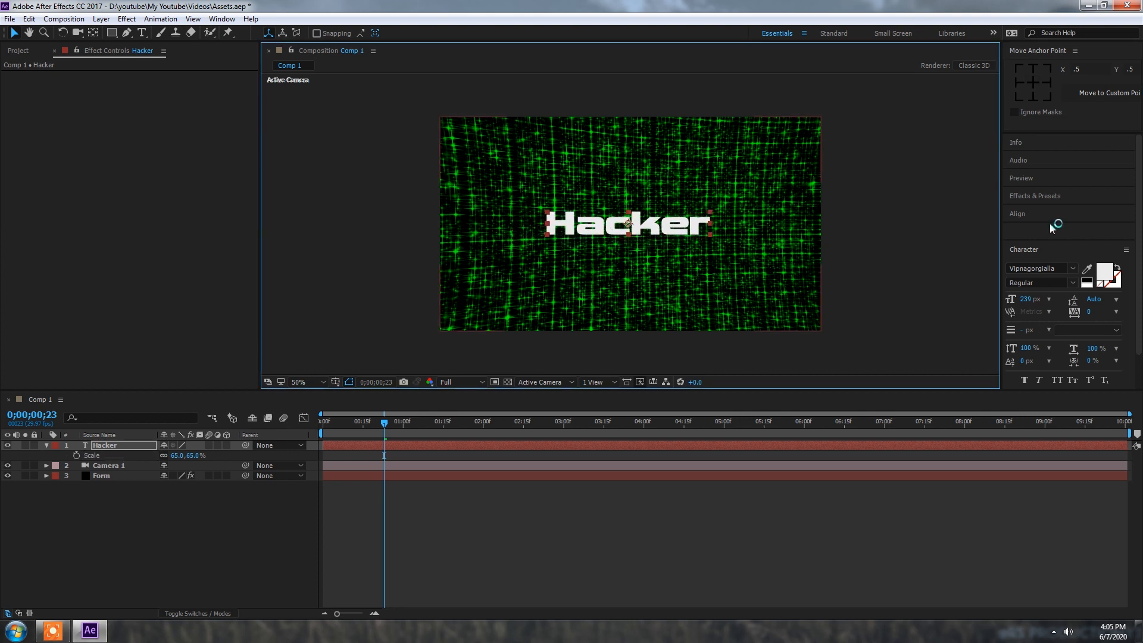
left_click(1024, 217)
left_click(1035, 244)
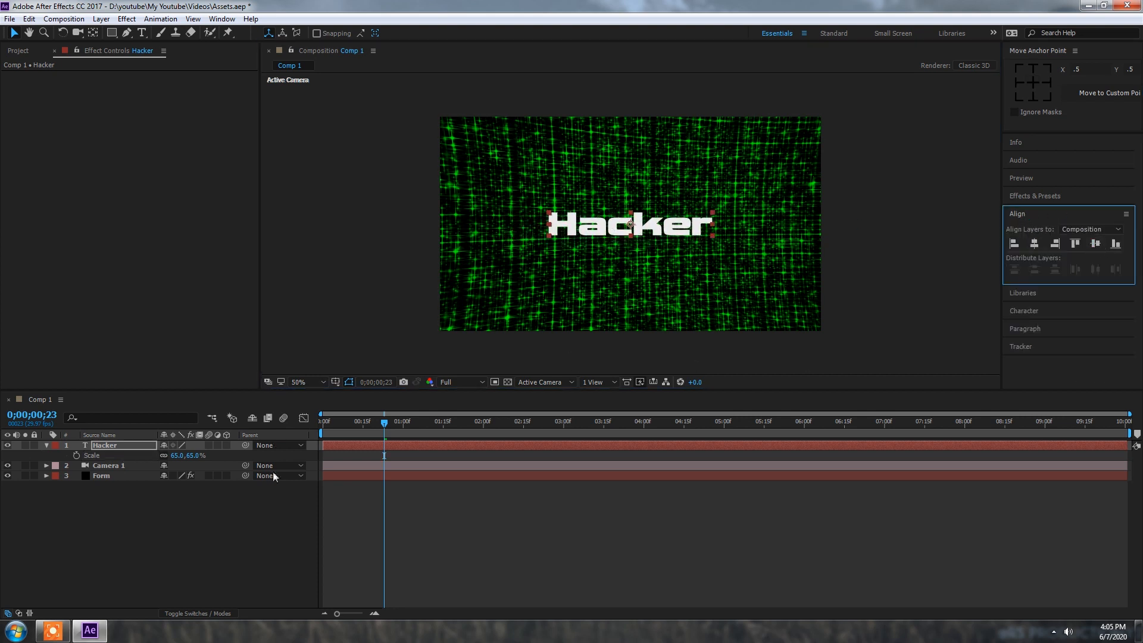
- Copy the Form layer's Optics Compensation effect to the Hacker layer and set the copy's Field of View to 101.7
left_click(109, 446)
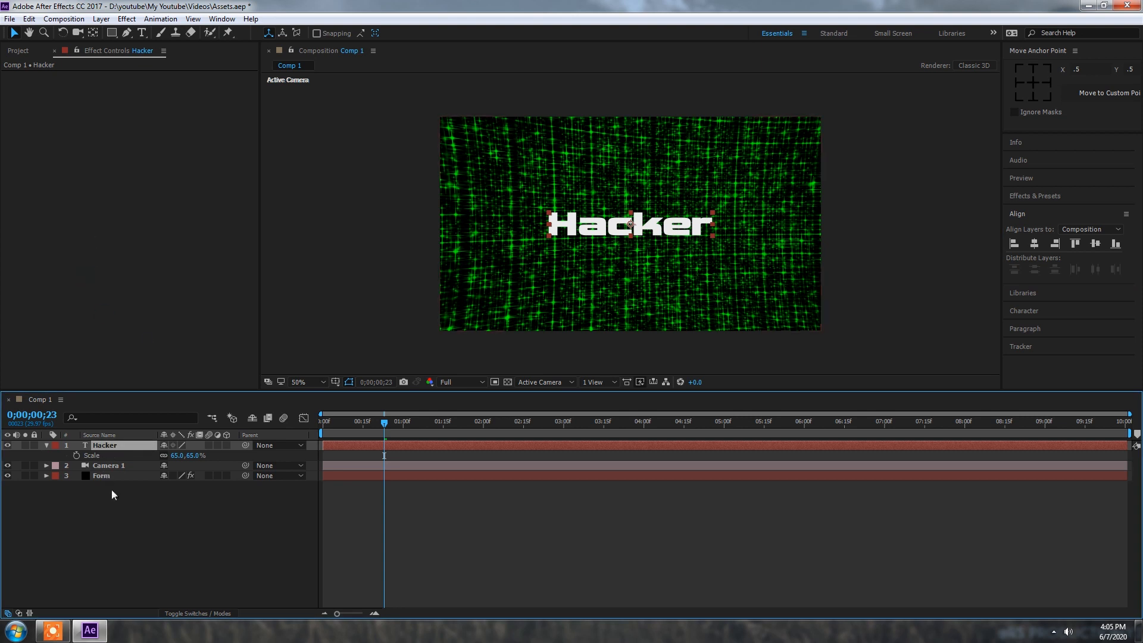
left_click(109, 477)
right_click(37, 274)
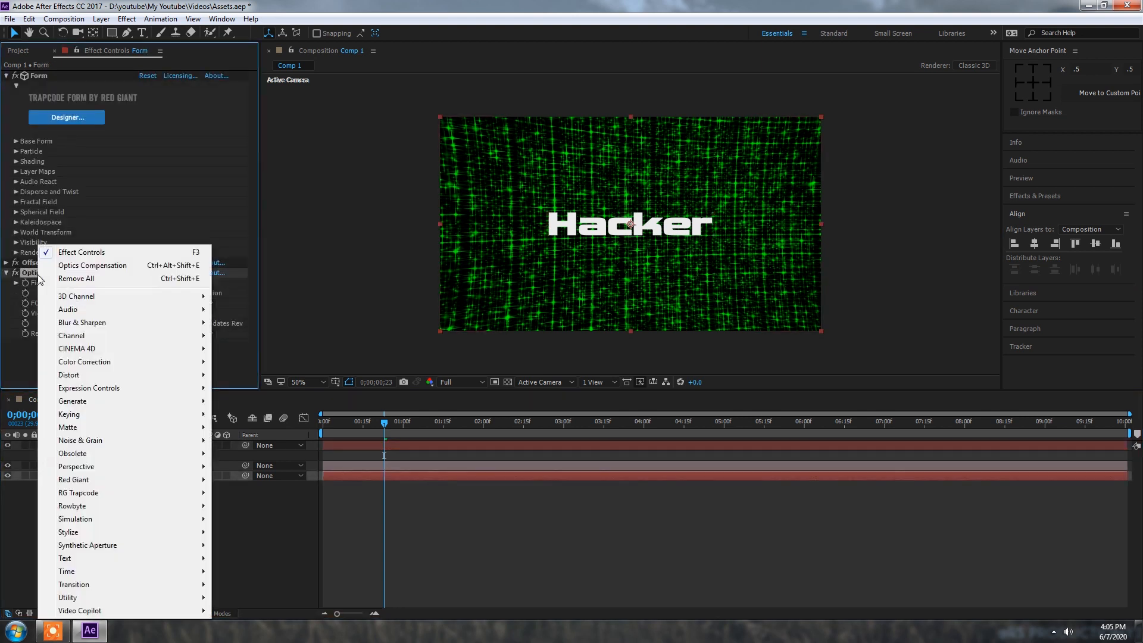
left_click(27, 276)
key("ctrl+c")
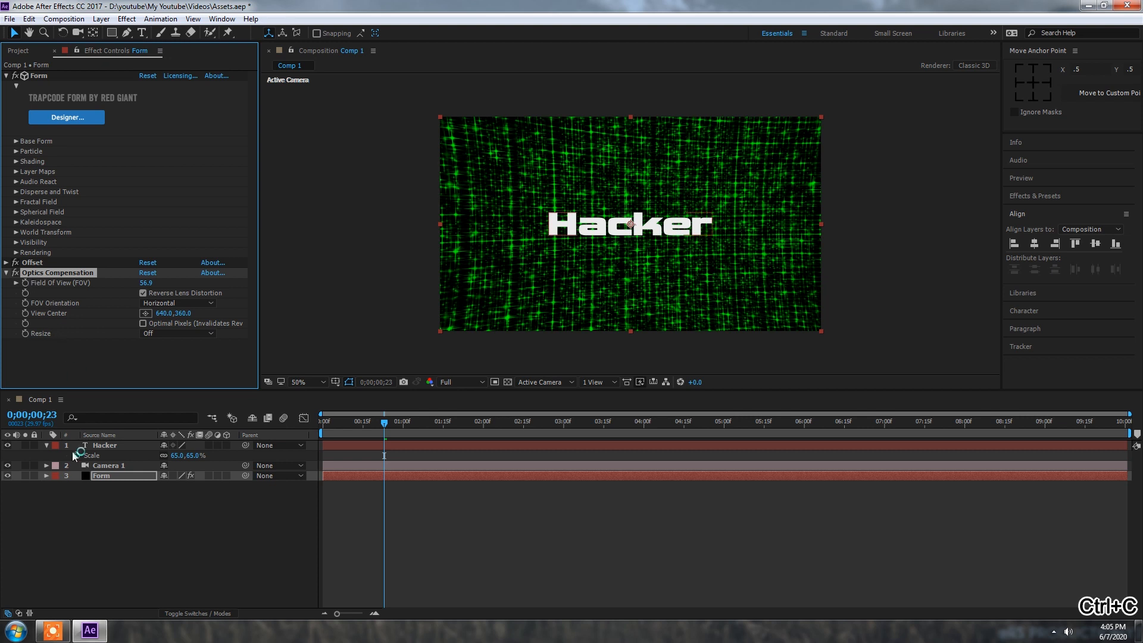
left_click(112, 447)
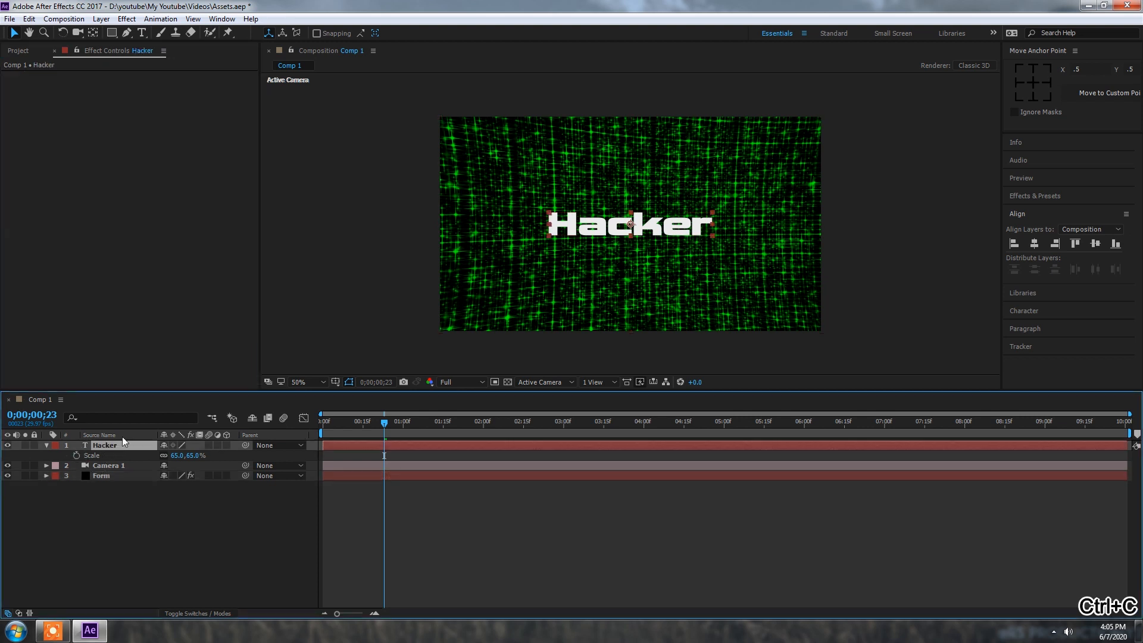
left_click(91, 219)
key("ctrl+v")
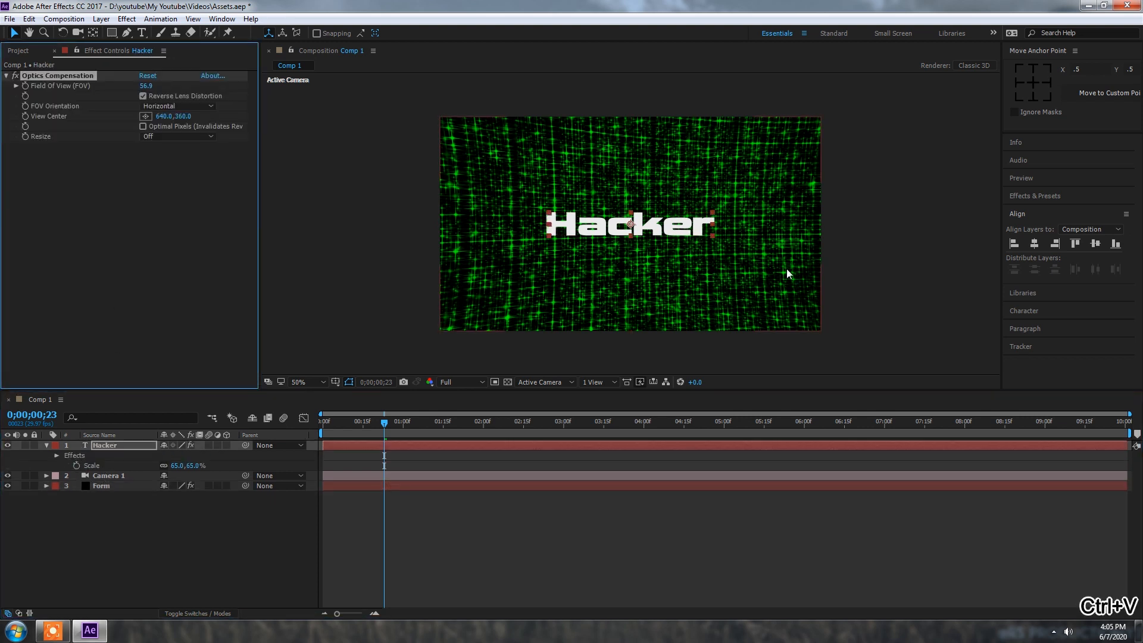
left_click_drag(146, 85, 477, 148)
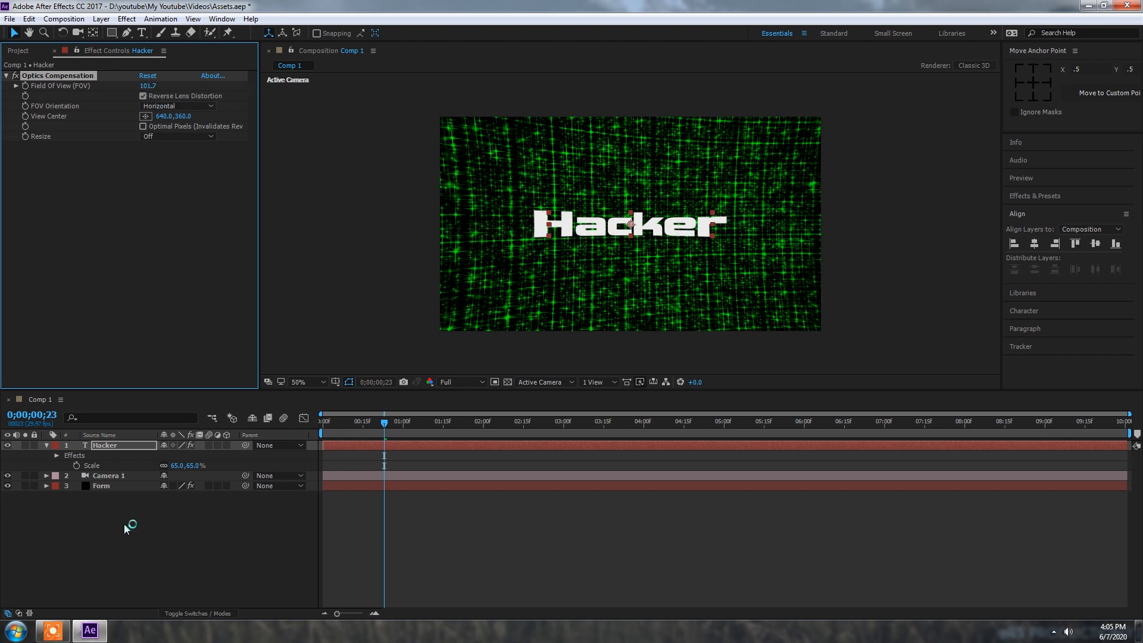
- Preview the composition with the distorted Hacker text from the first frame at Quarter resolution
left_click(345, 423)
left_click_drag(320, 429, 318, 428)
key("space")
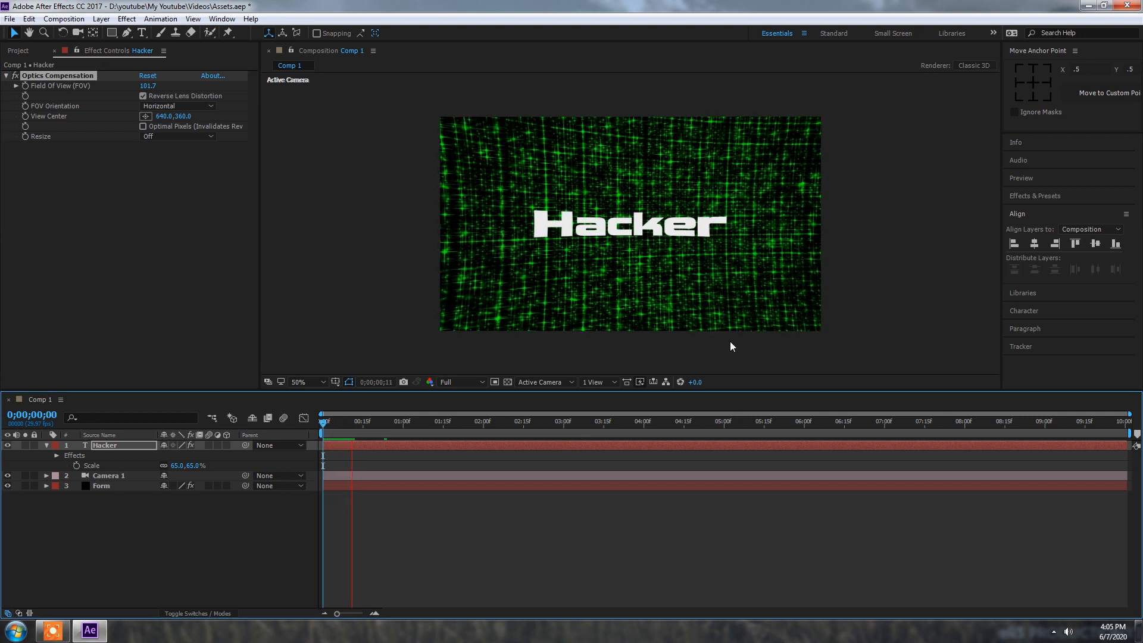
left_click(470, 382)
left_click(473, 455)
key("space")
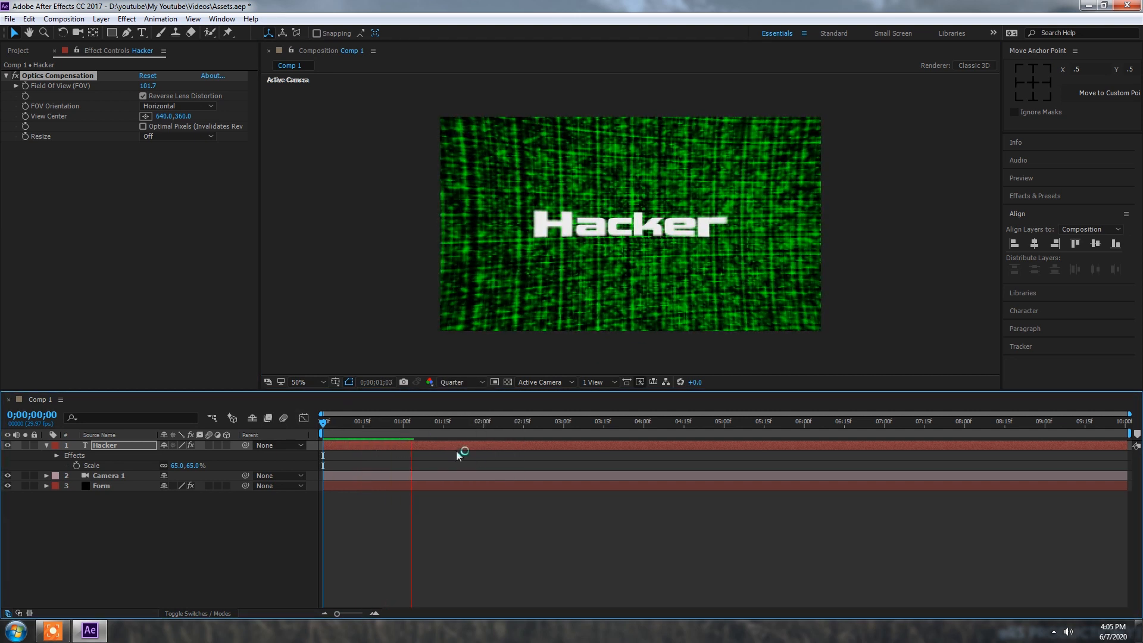
key("space")
key("space")
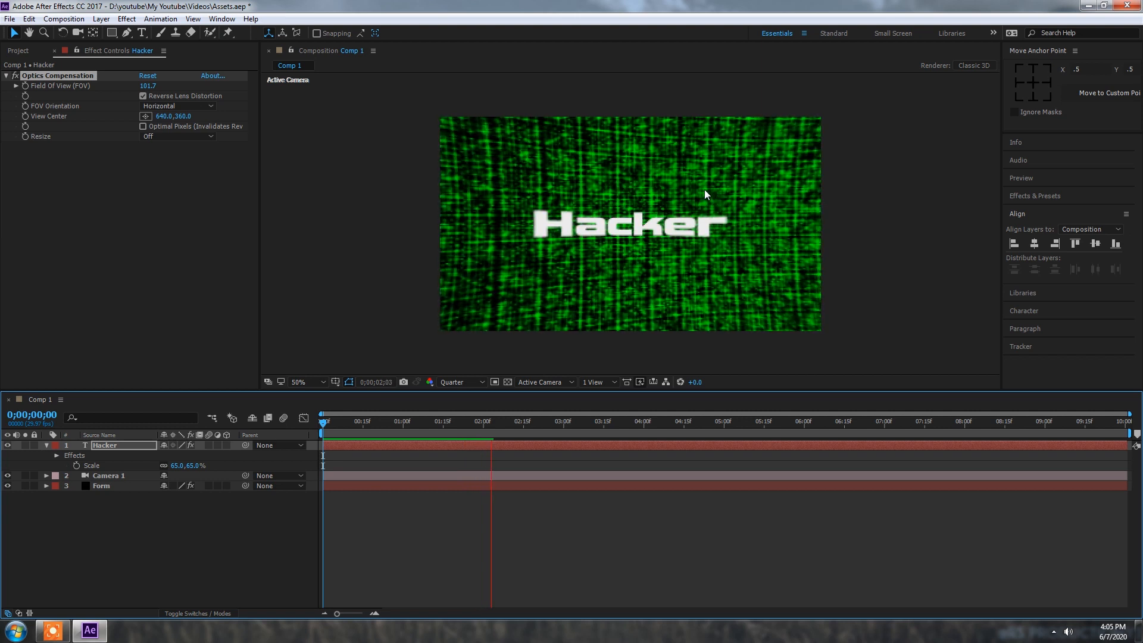
key("space")
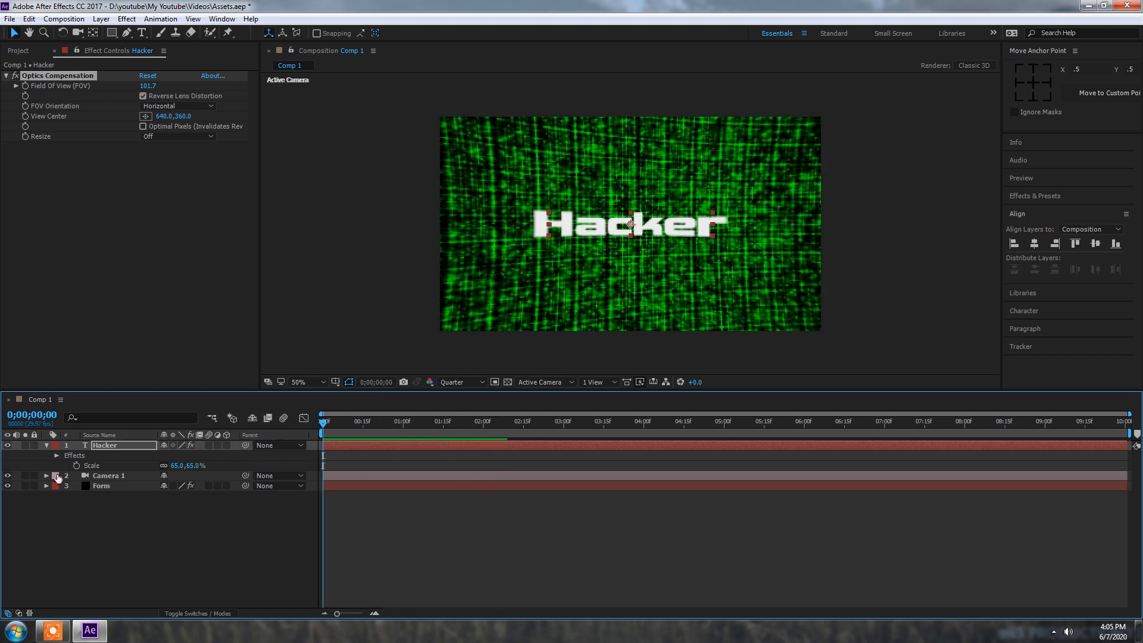
- Hide the Hacker layer and apply the Glow effect to the Form layer
left_click(8, 445)
left_click(113, 486)
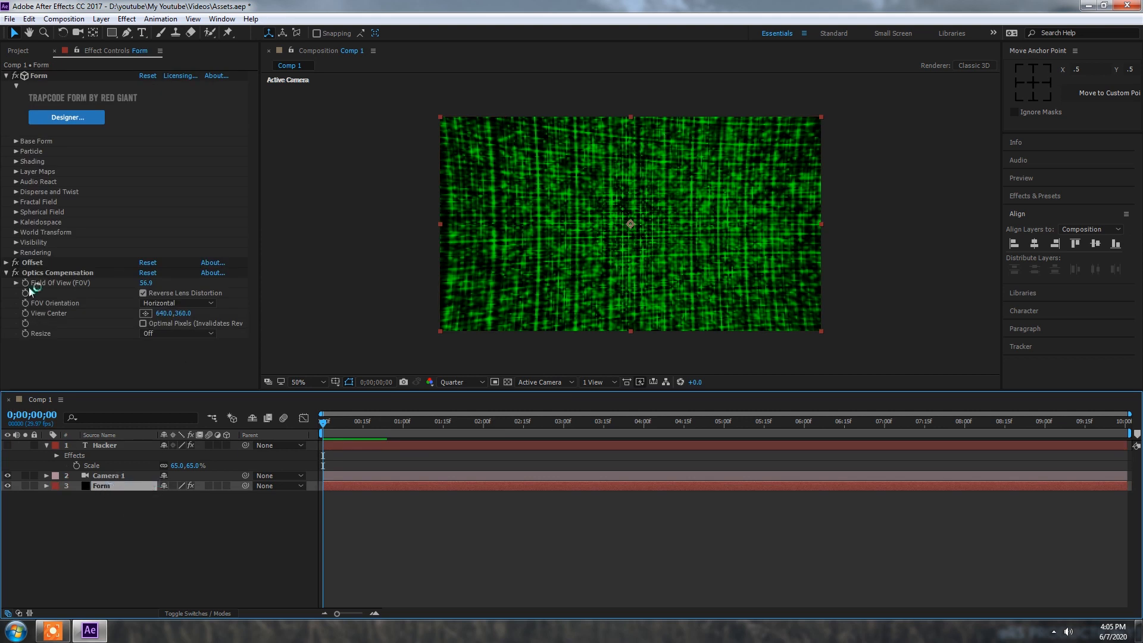
left_click(6, 272)
key("ctrl+space")
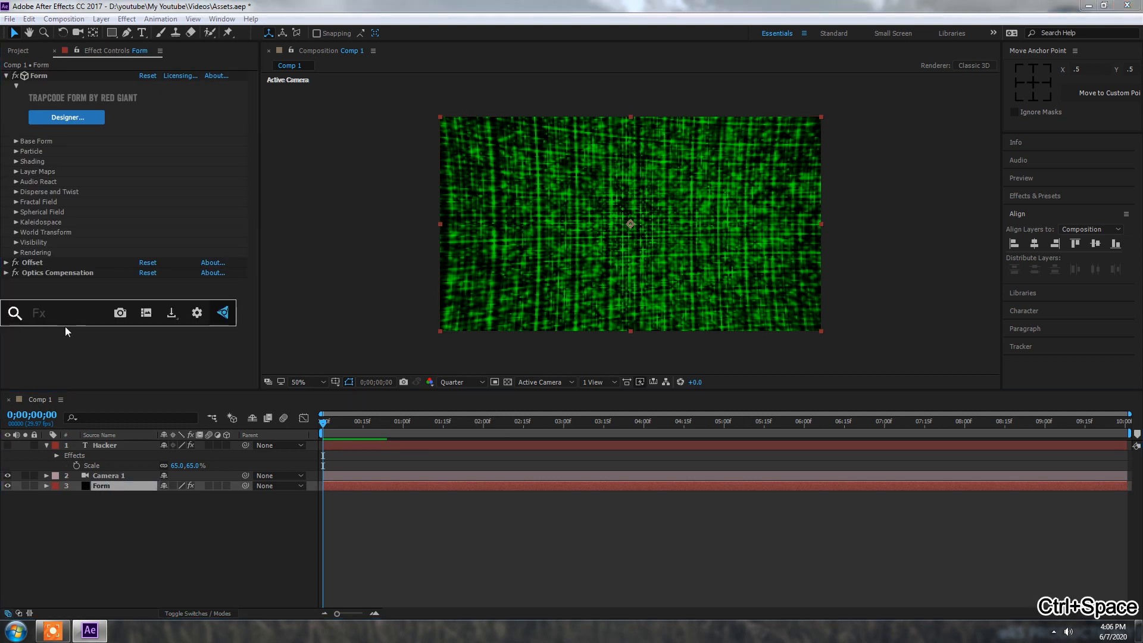
type("glow")
key("Return")
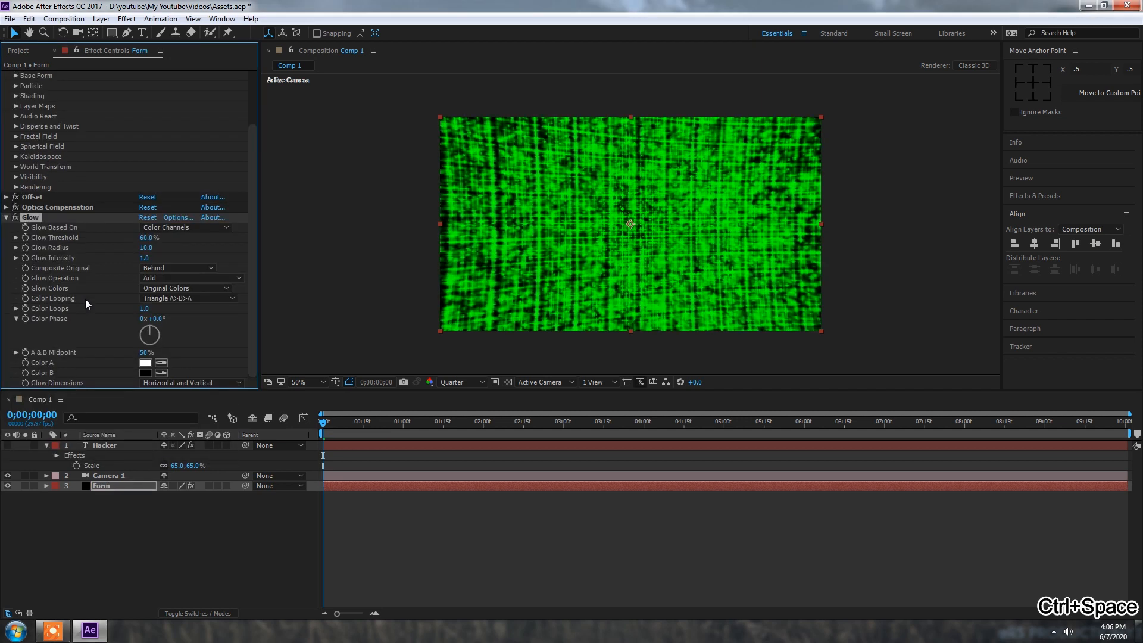
- Add the expression random(120,20); to the Form layer's Glow Threshold
left_click(25, 238, "alt")
type("random(120")
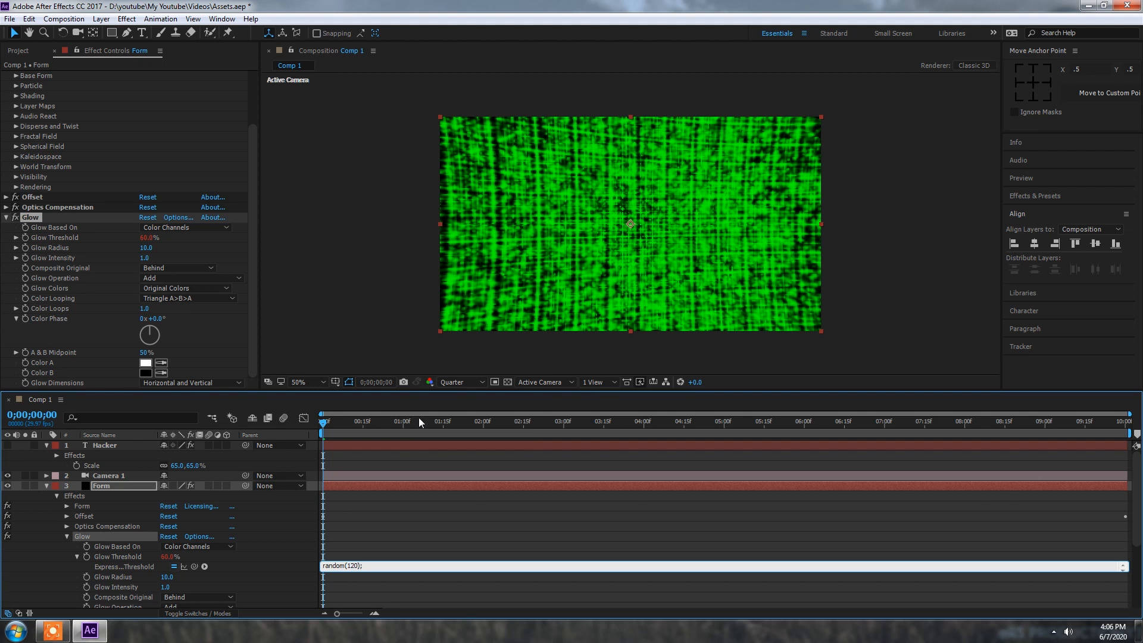
type("0")
key("KP_Enter")
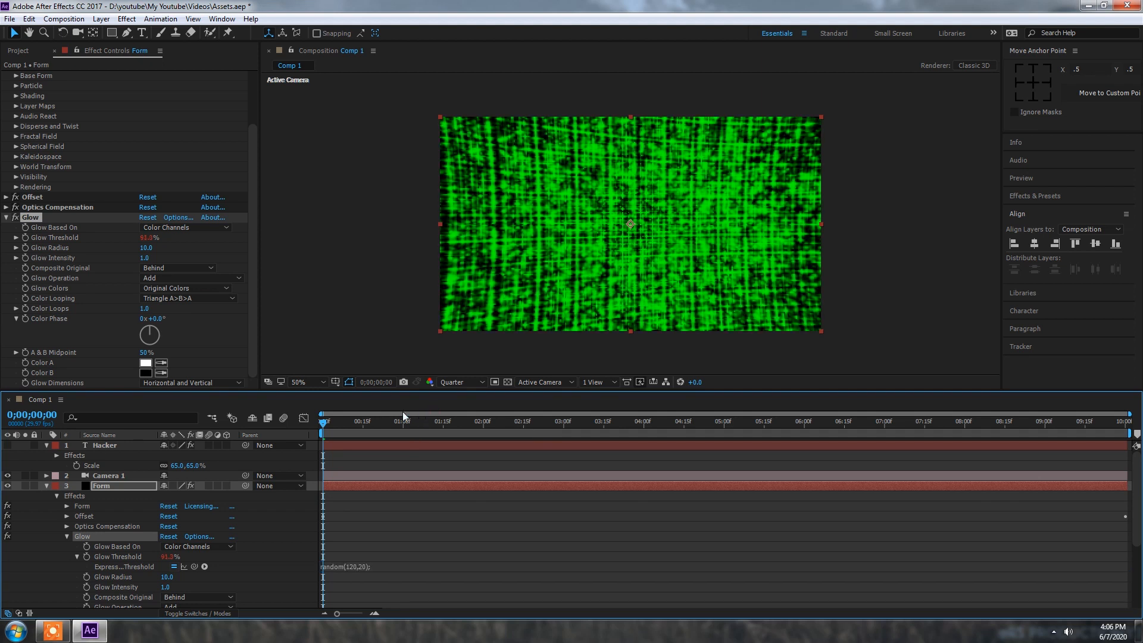
- Set the Form layer's Glow Intensity to 0.2 and Glow Radius to 2
left_click(145, 258)
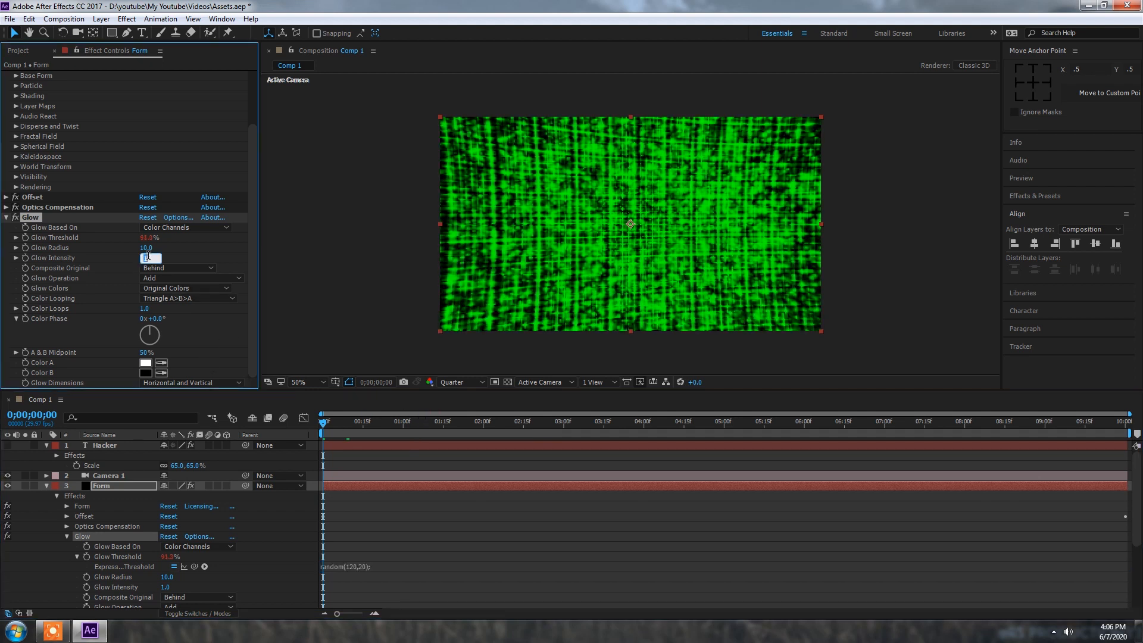
key("Return")
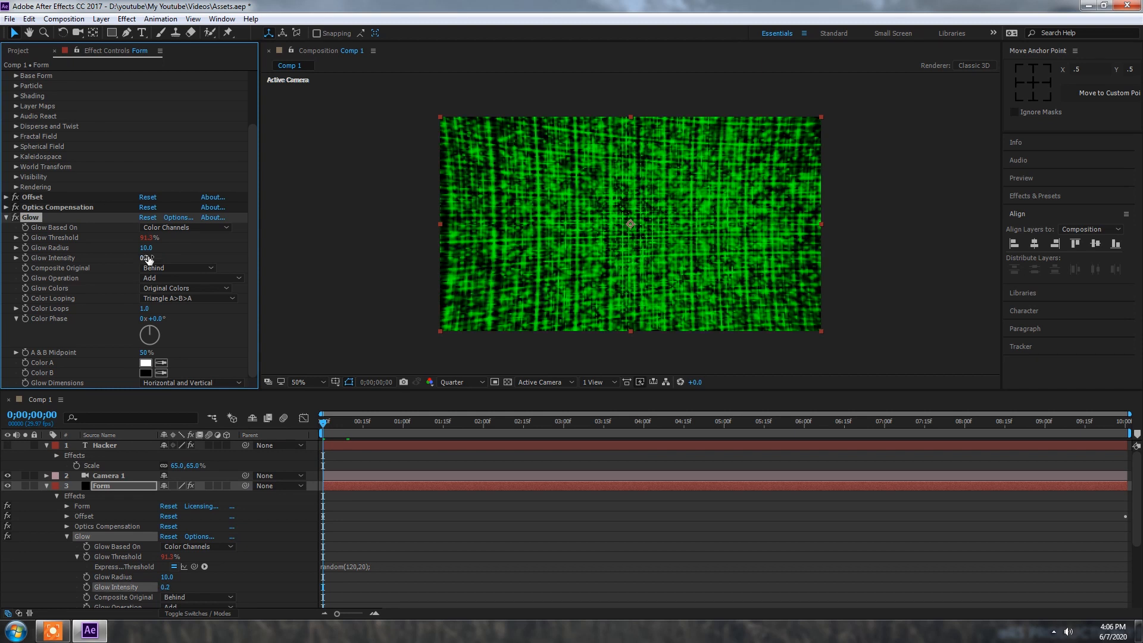
left_click(145, 247)
type("2")
key("Return")
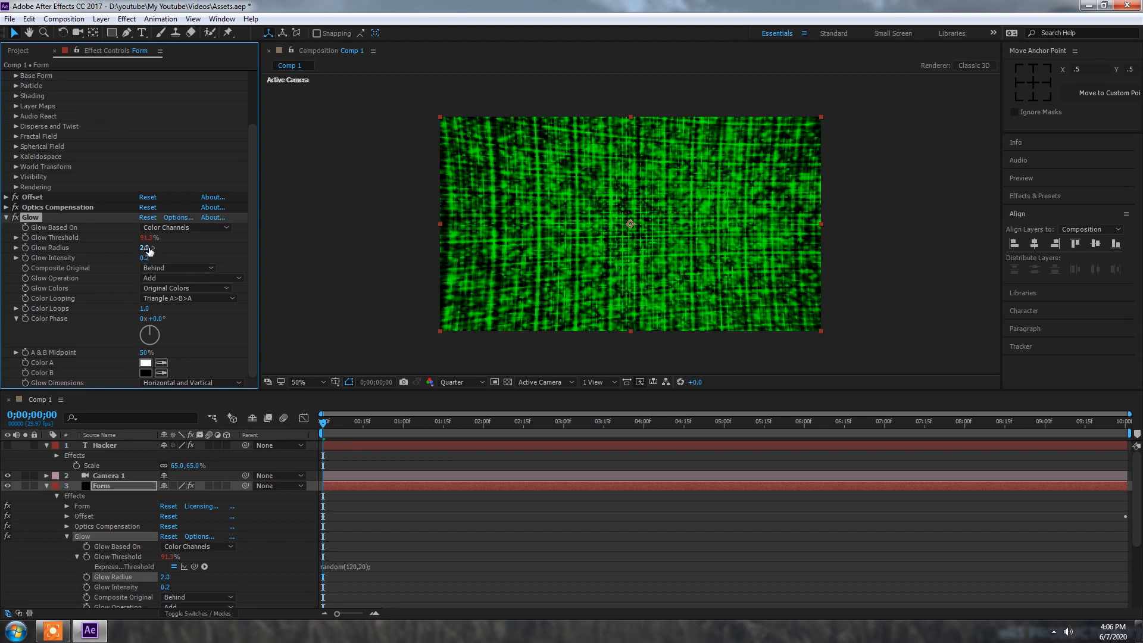
- Preview the flickering glow and change the Glow Threshold expression to random(180,30);
key("space")
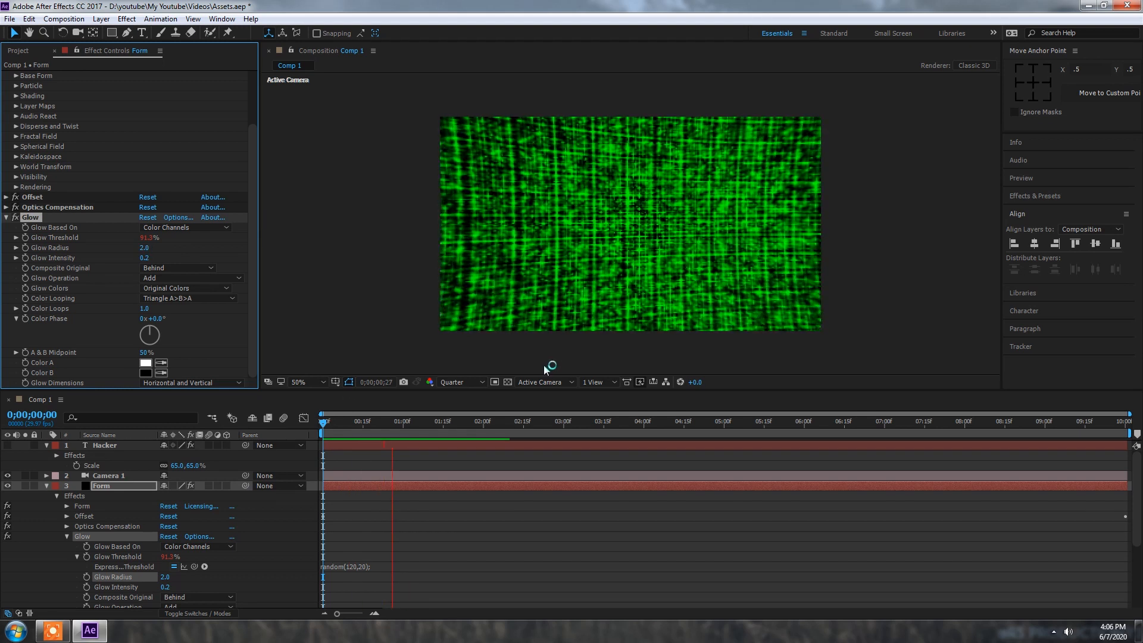
key("space")
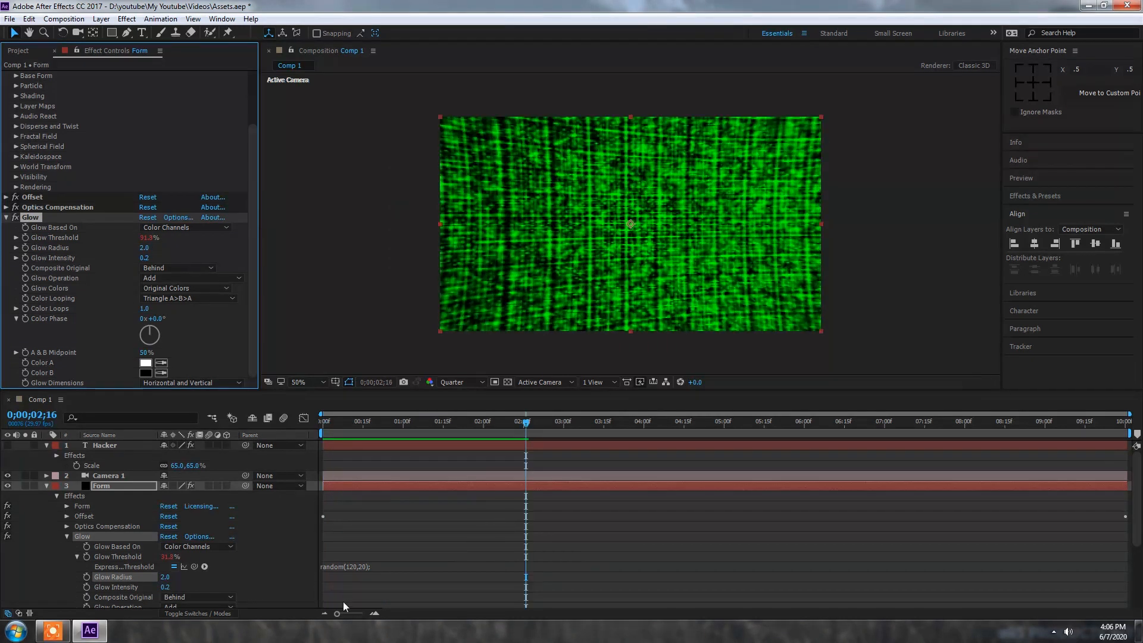
left_click(359, 569)
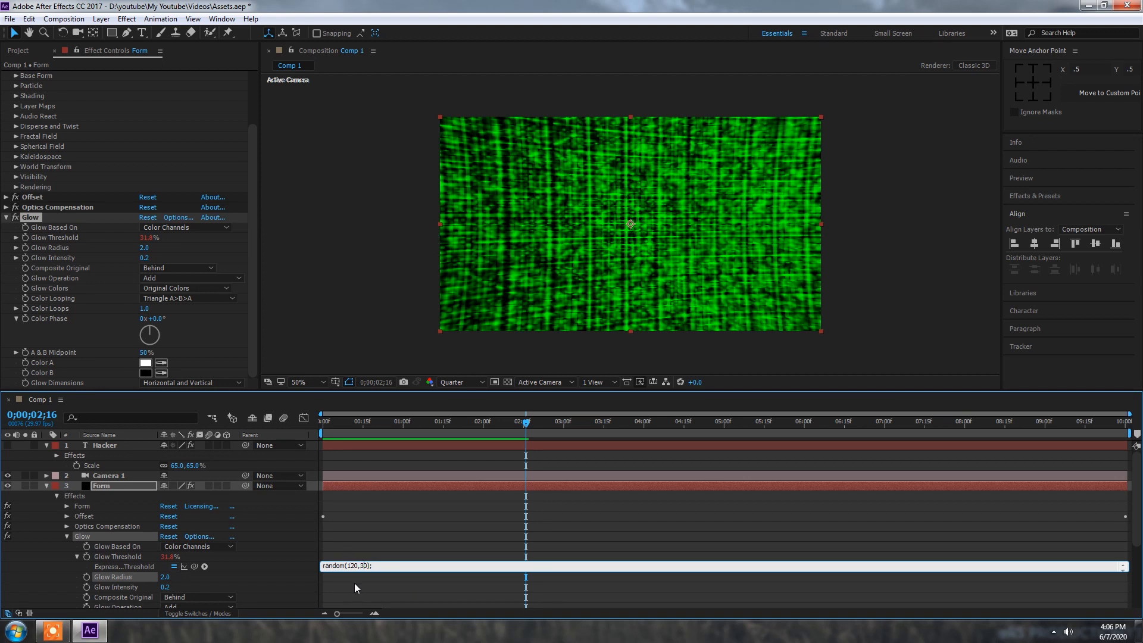
left_click(451, 260)
key("space")
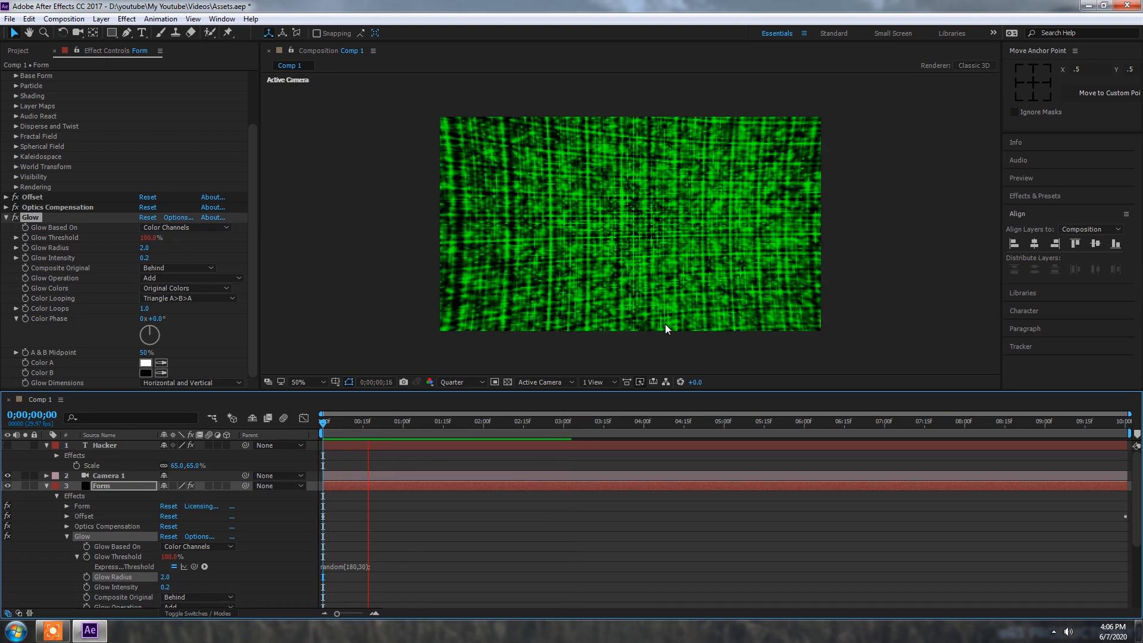
- Collapse the Glow effect and the expanded layer properties, and preview the composition with the Hacker layer shown again
left_click(7, 218)
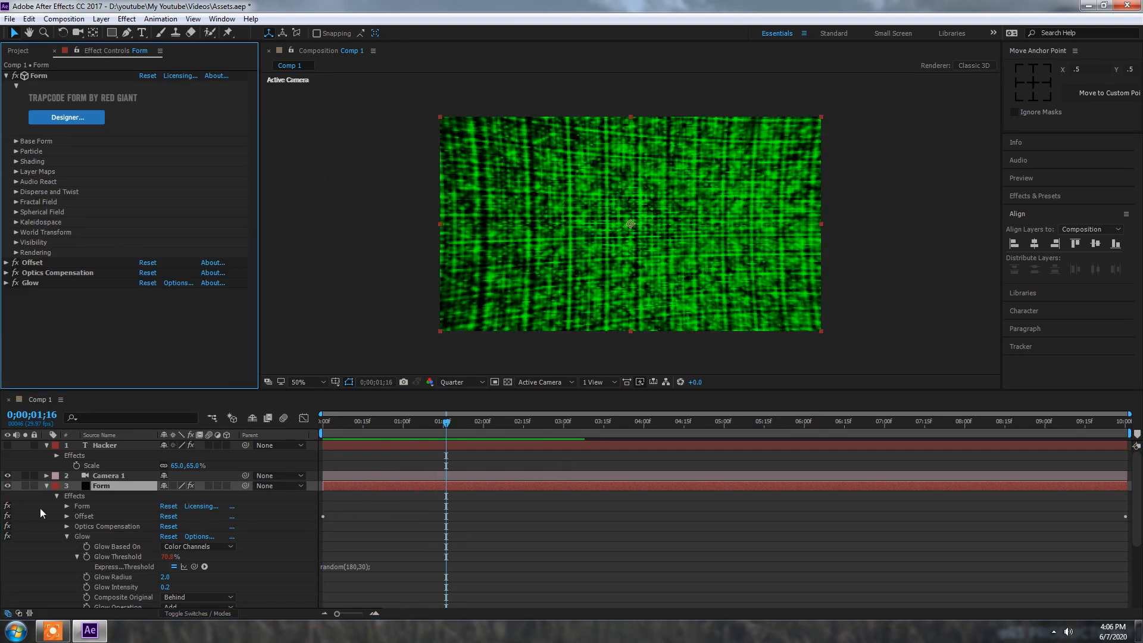
left_click(43, 447)
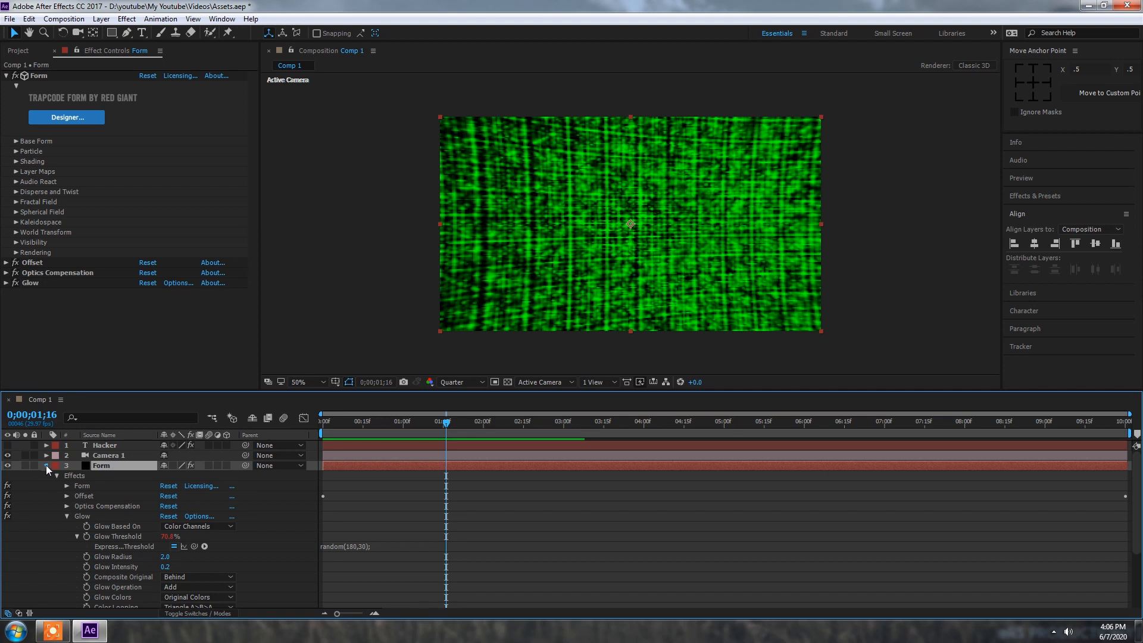
left_click(46, 466)
left_click(56, 535)
key("space")
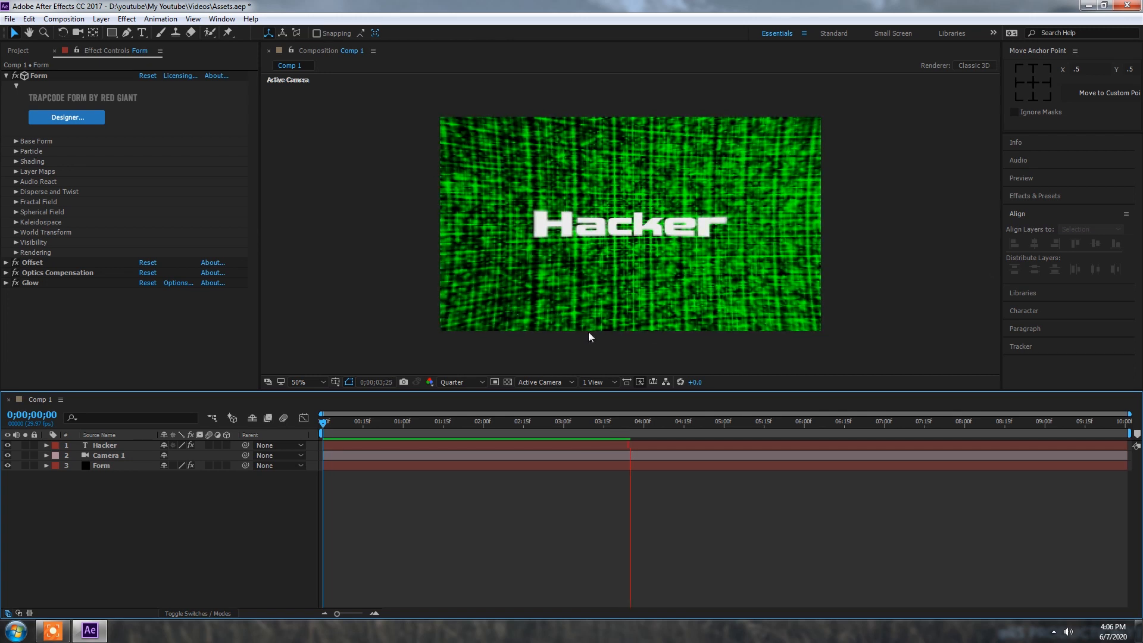
- Change the Hacker title's font to Gotham Light and preview the composition with the new lettering
left_click(138, 446)
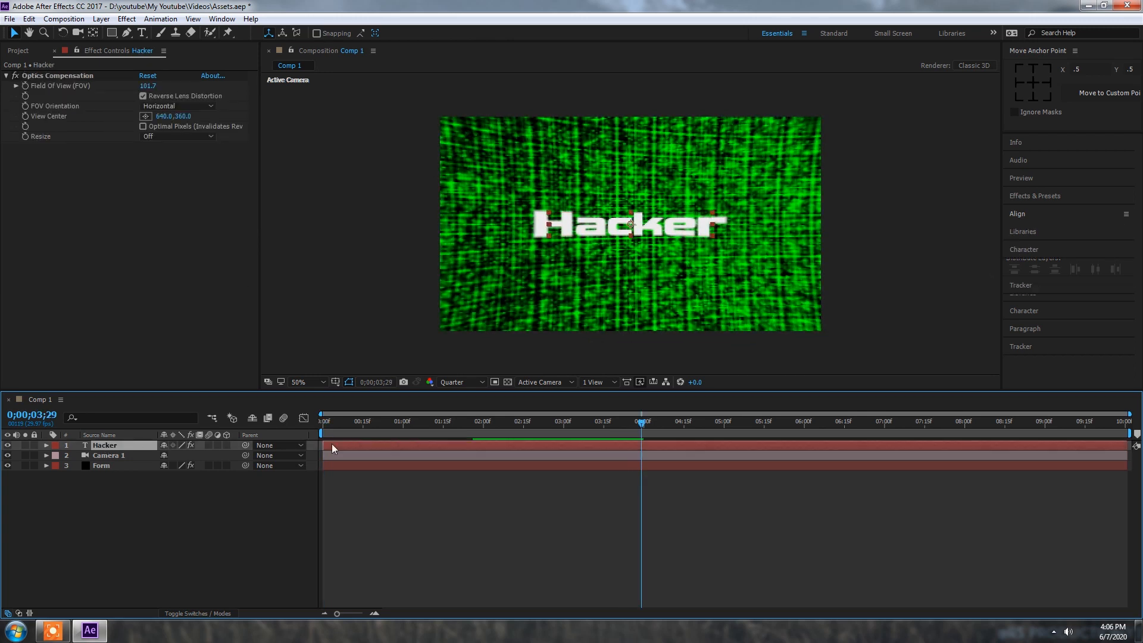
double_click(137, 447)
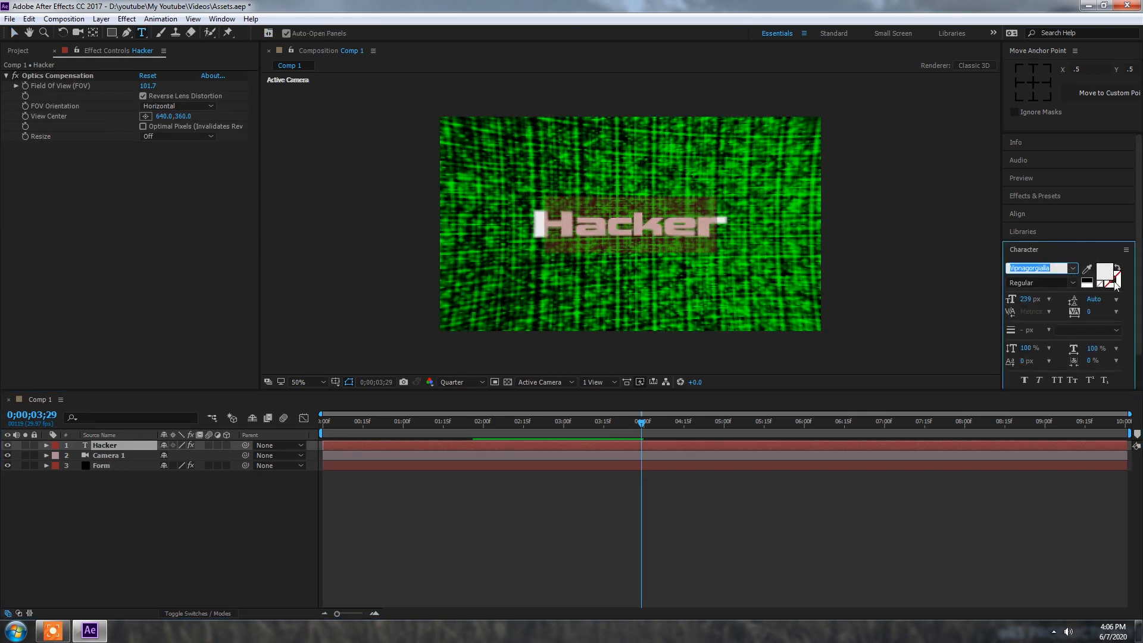
type("Gotham")
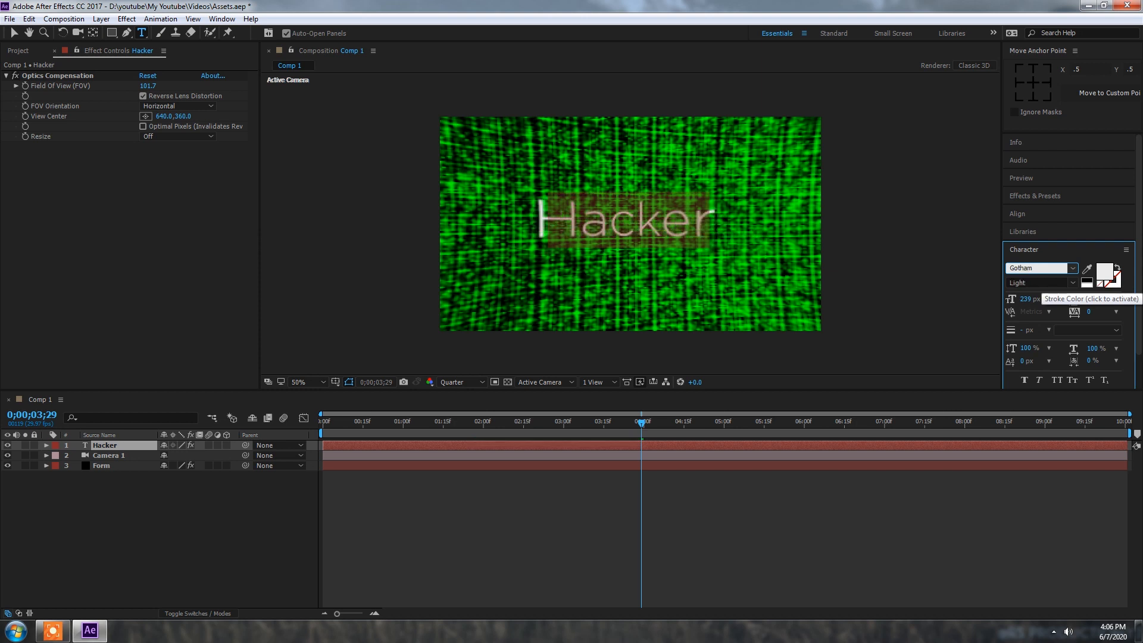
key("Down")
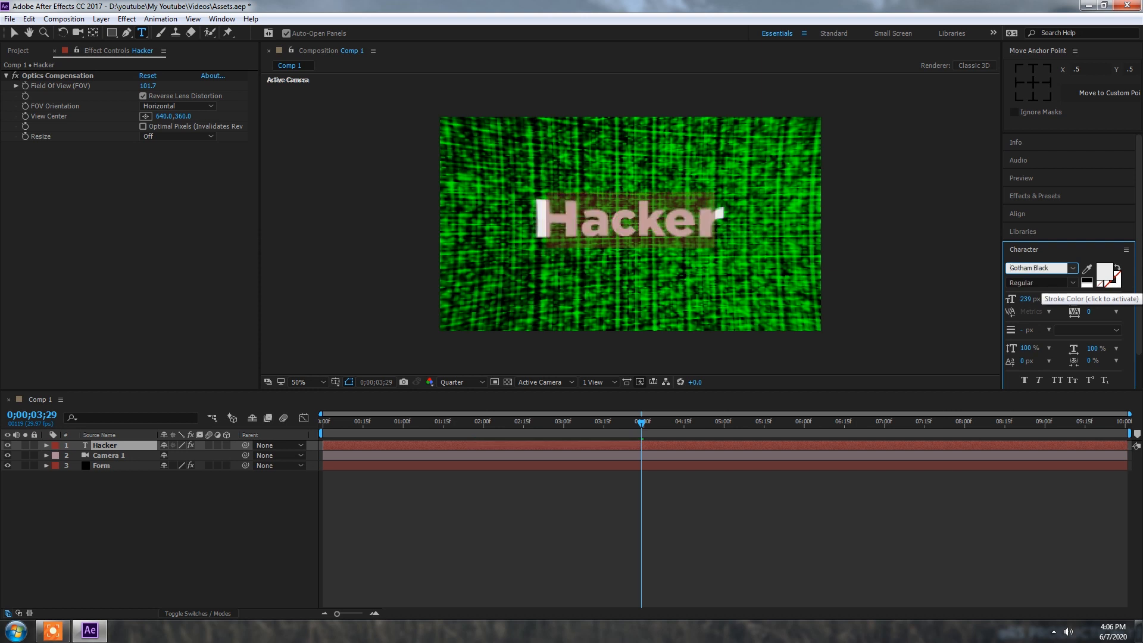
key("Up")
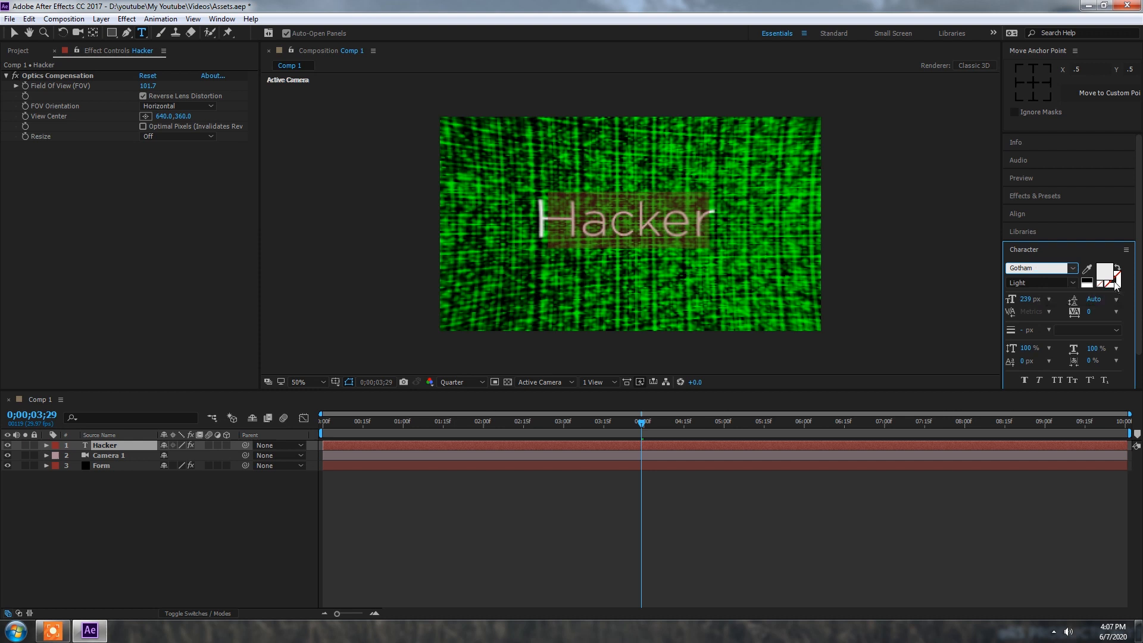
left_click(15, 33)
left_click(169, 545)
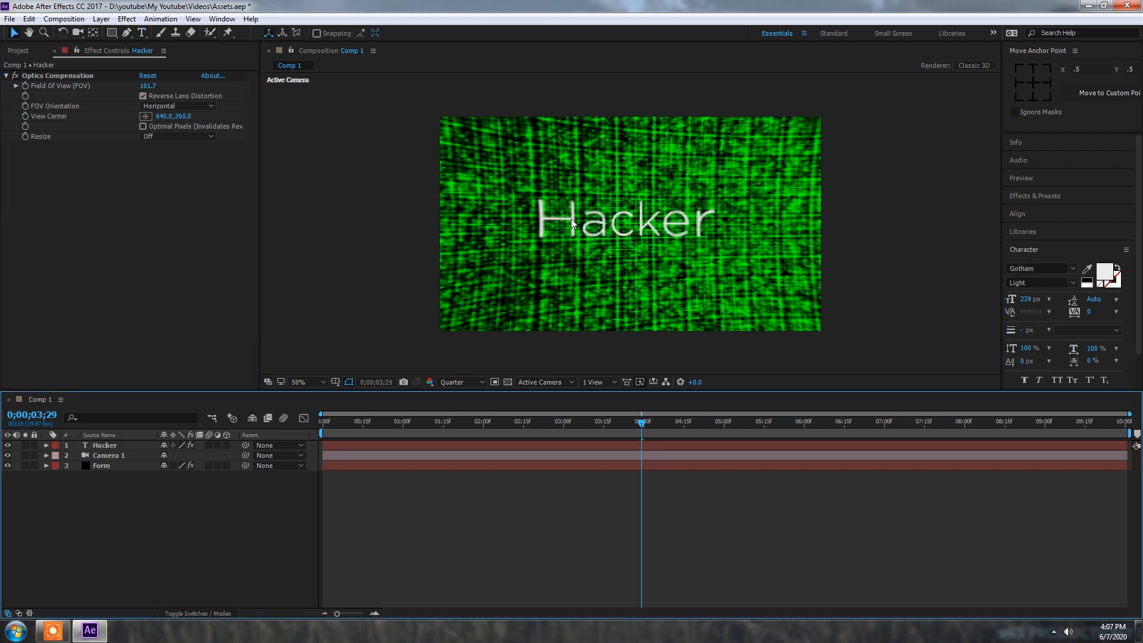
key("space")
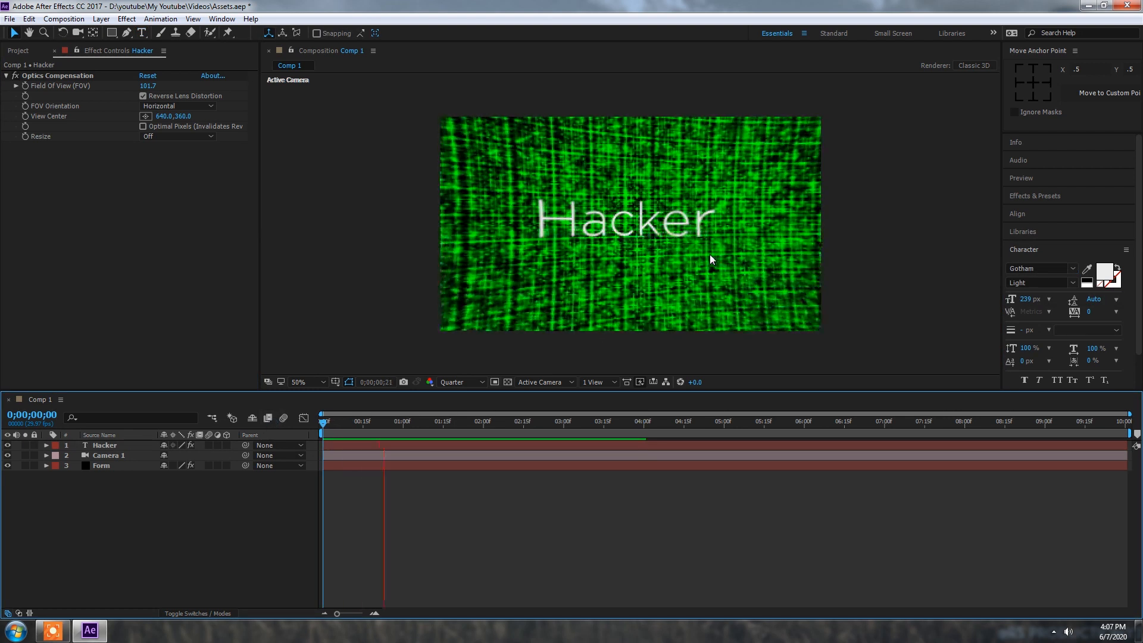